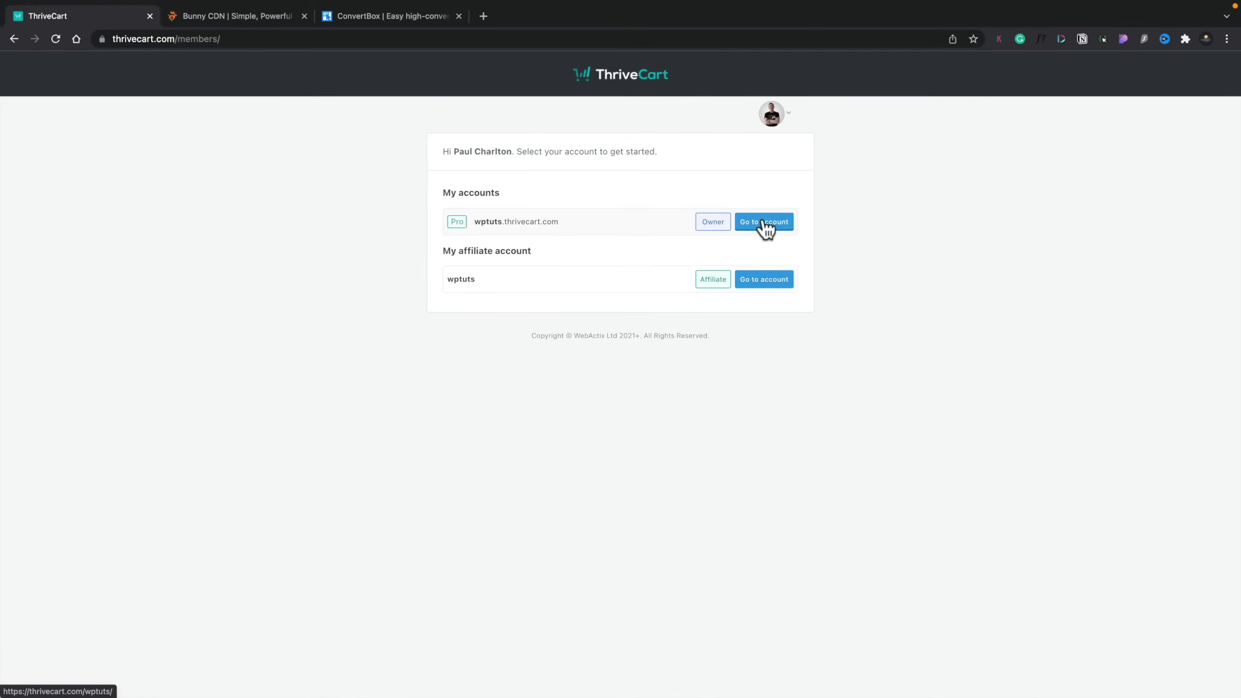
Step: Open the wptuts owner account and look through the statistics on its dashboard
left_click(764, 228)
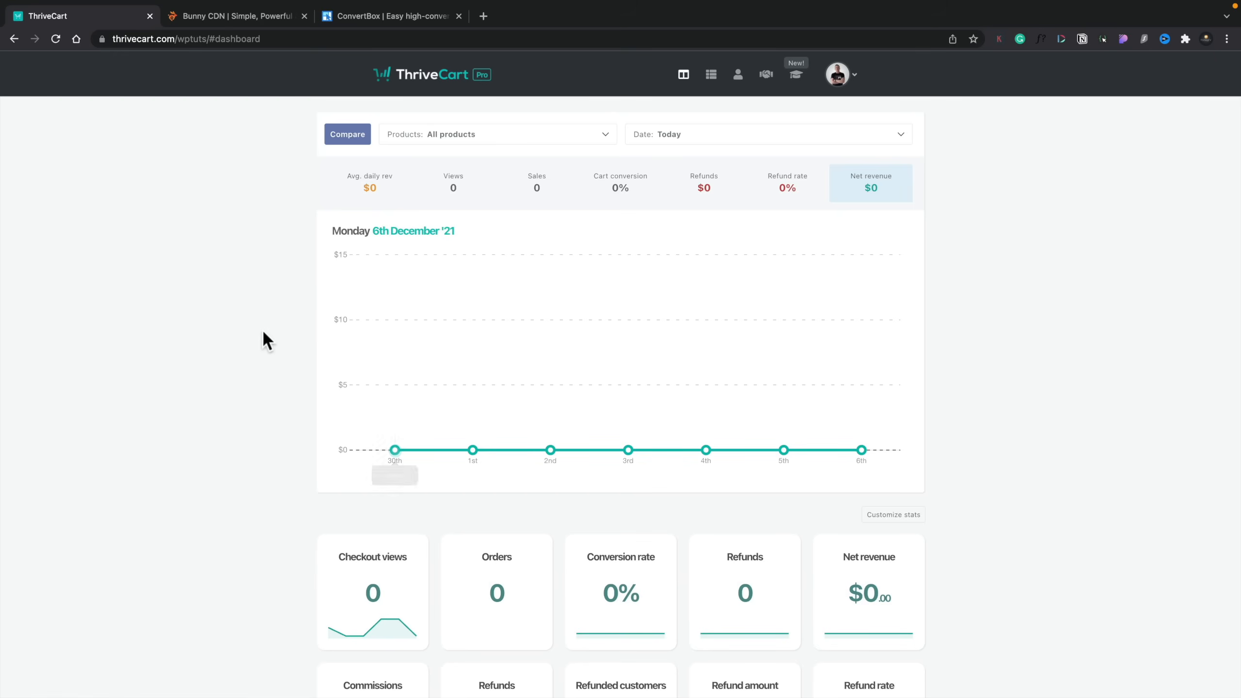
scroll(264, 345, "down", 1)
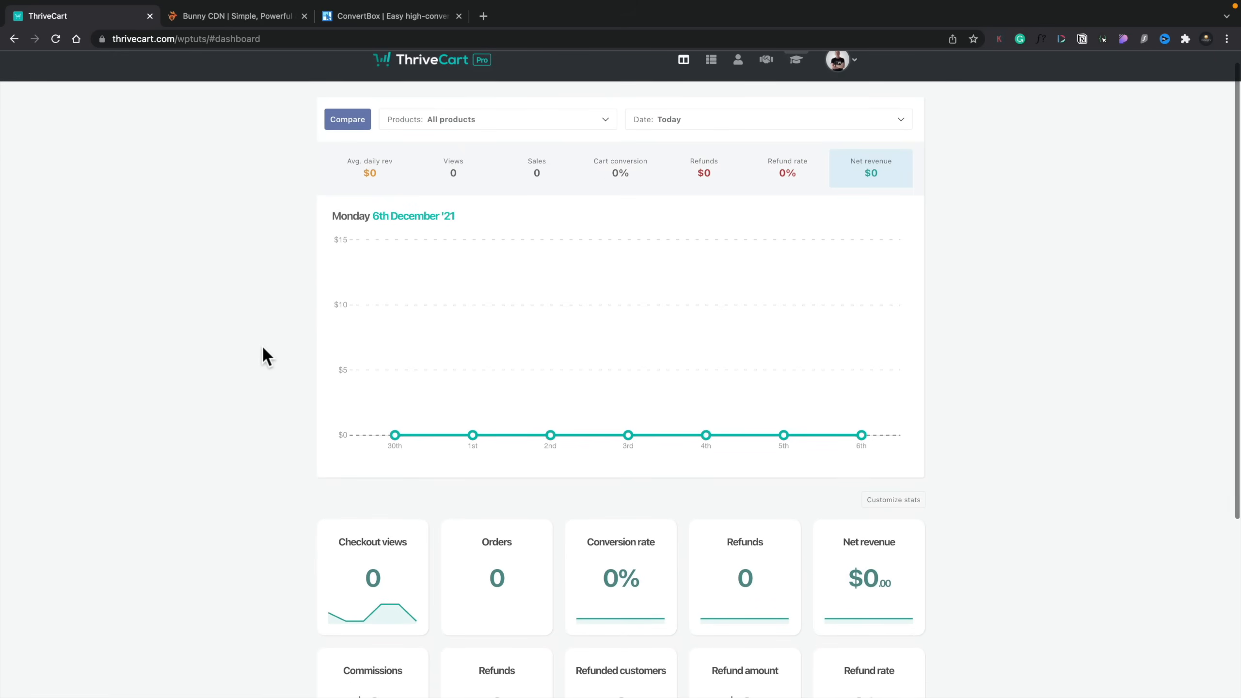
scroll(264, 349, "down", 5)
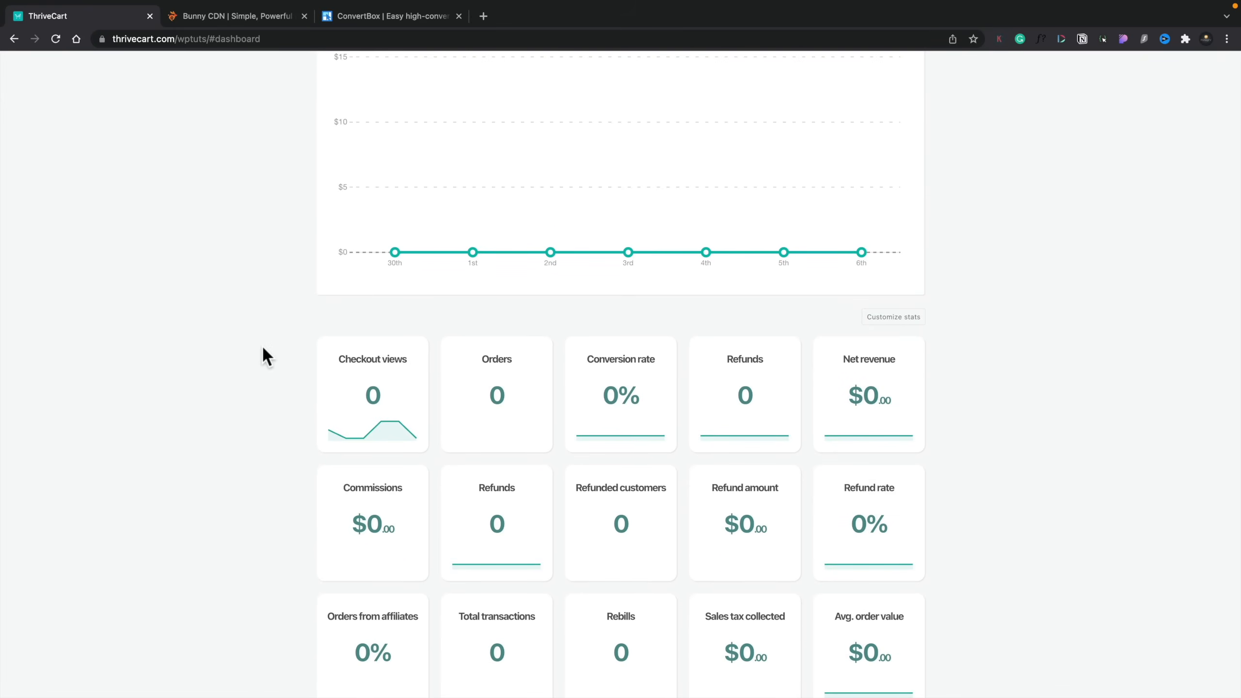
scroll(264, 348, "down", 1)
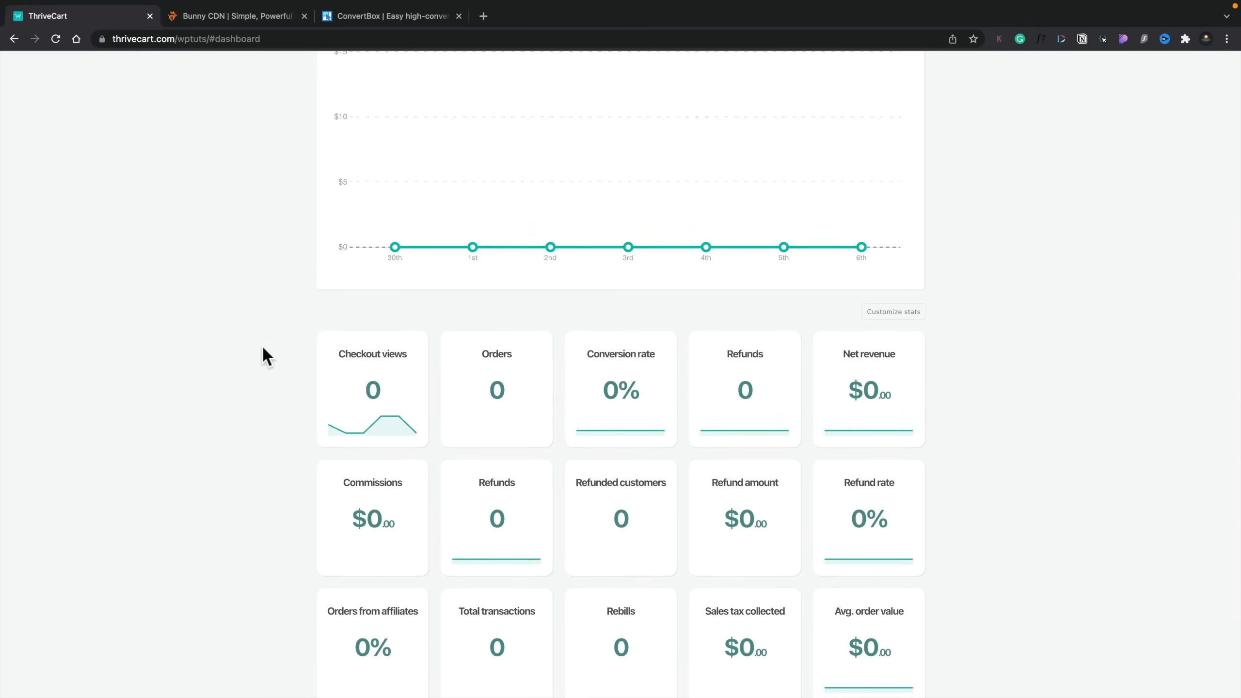
scroll(263, 347, "up", 5)
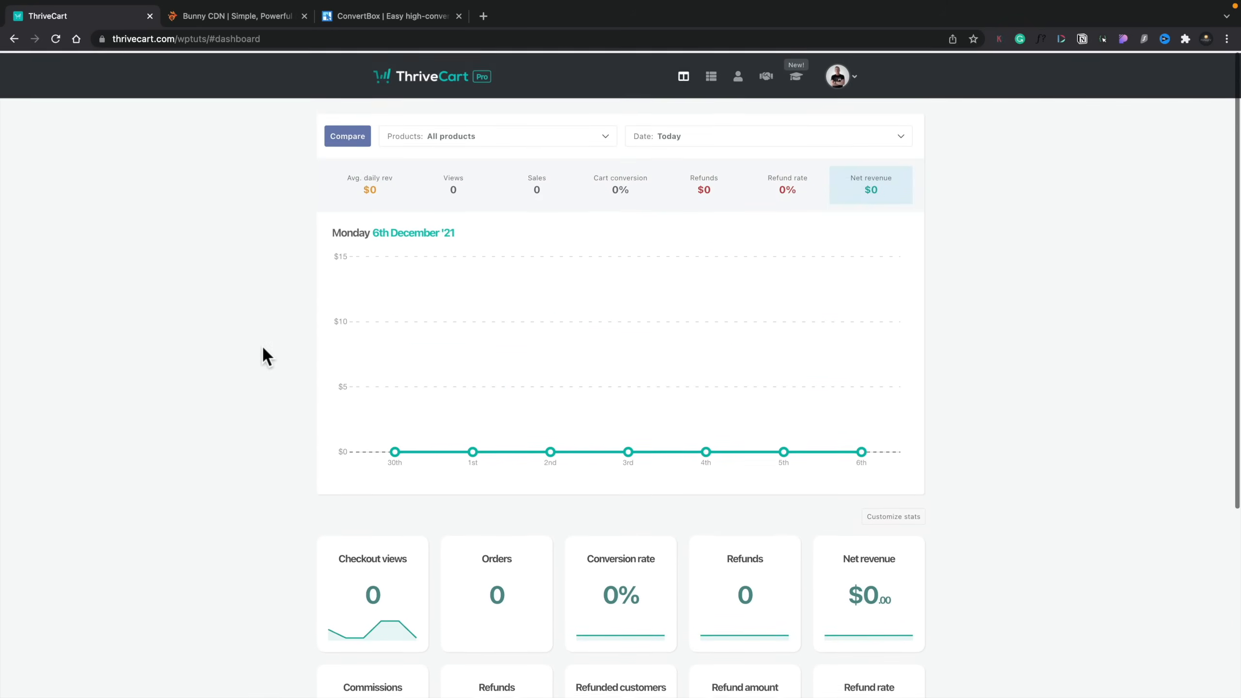
Step: Examine the product and date range filter choices available for the dashboard statistics
left_click(497, 135)
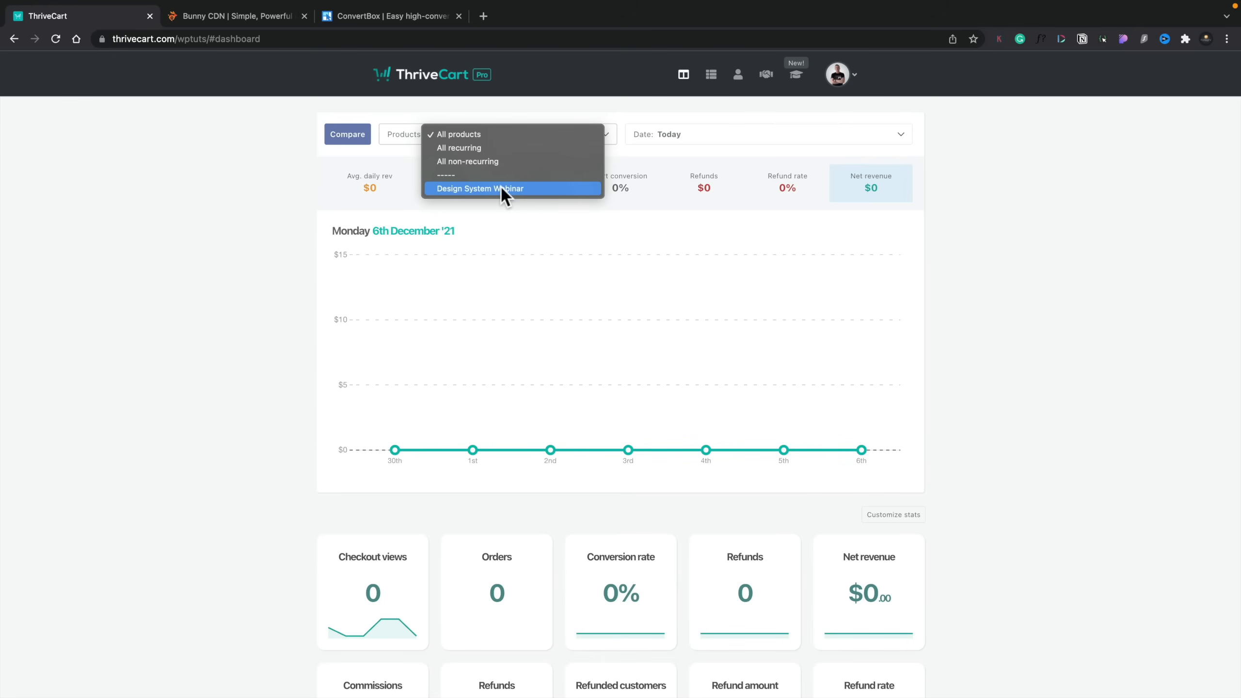
left_click(213, 198)
left_click(705, 138)
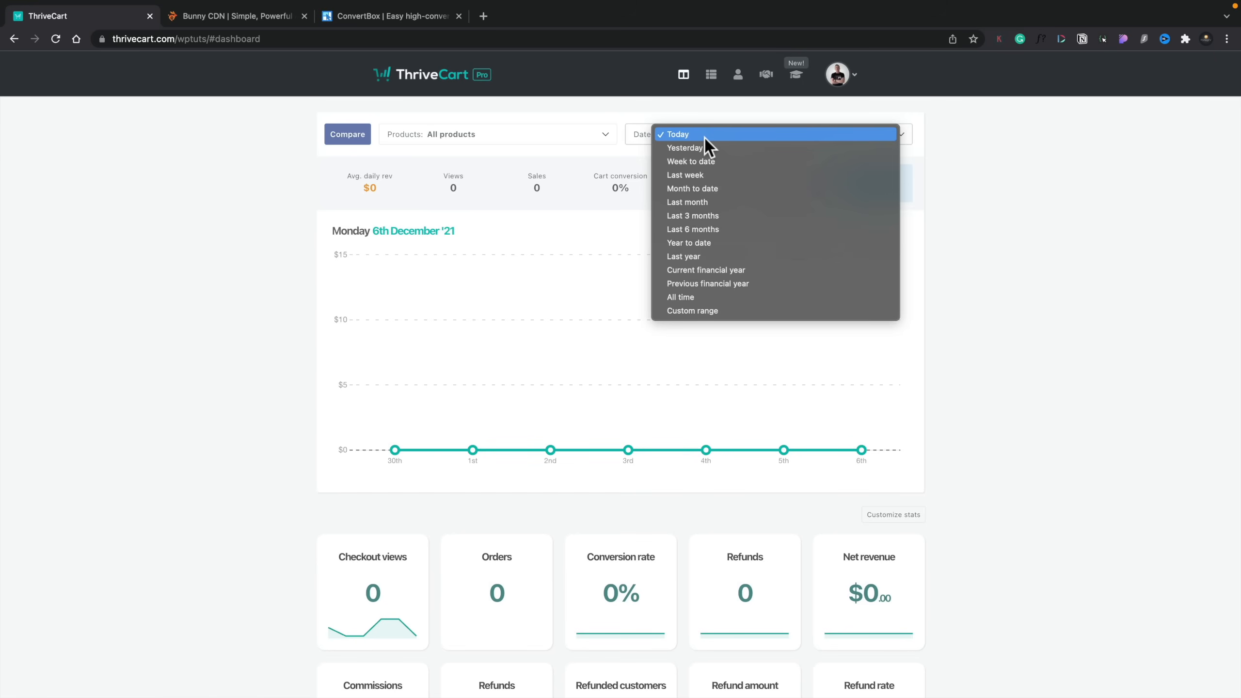
left_click(231, 242)
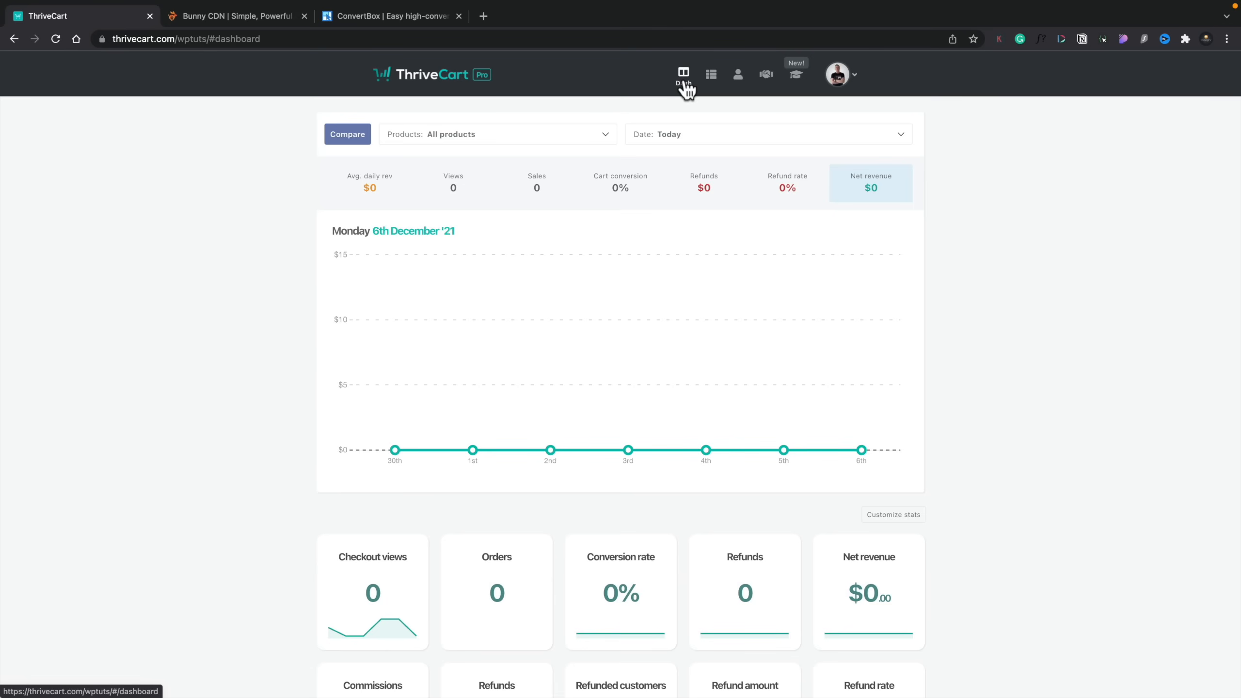
Step: Get the checkout URL of the Design Systems for Designs Course product and copy it
left_click(711, 85)
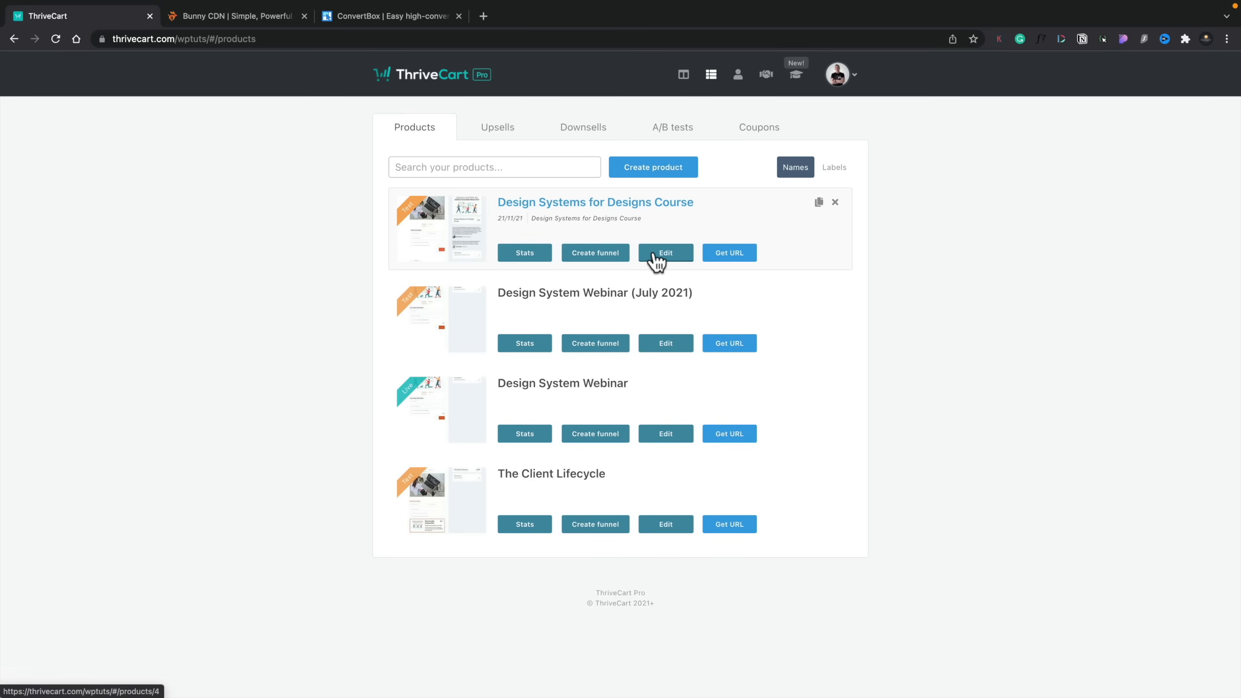
left_click(722, 255)
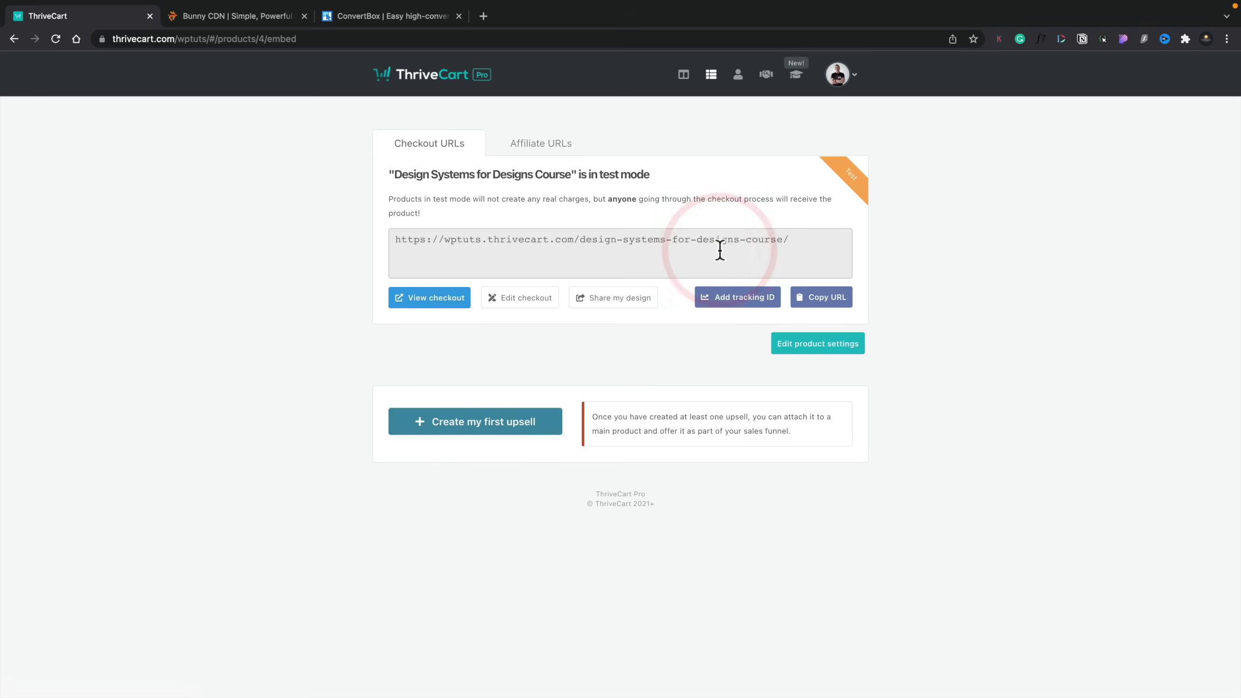
left_click_drag(801, 240, 372, 241)
key("super+c")
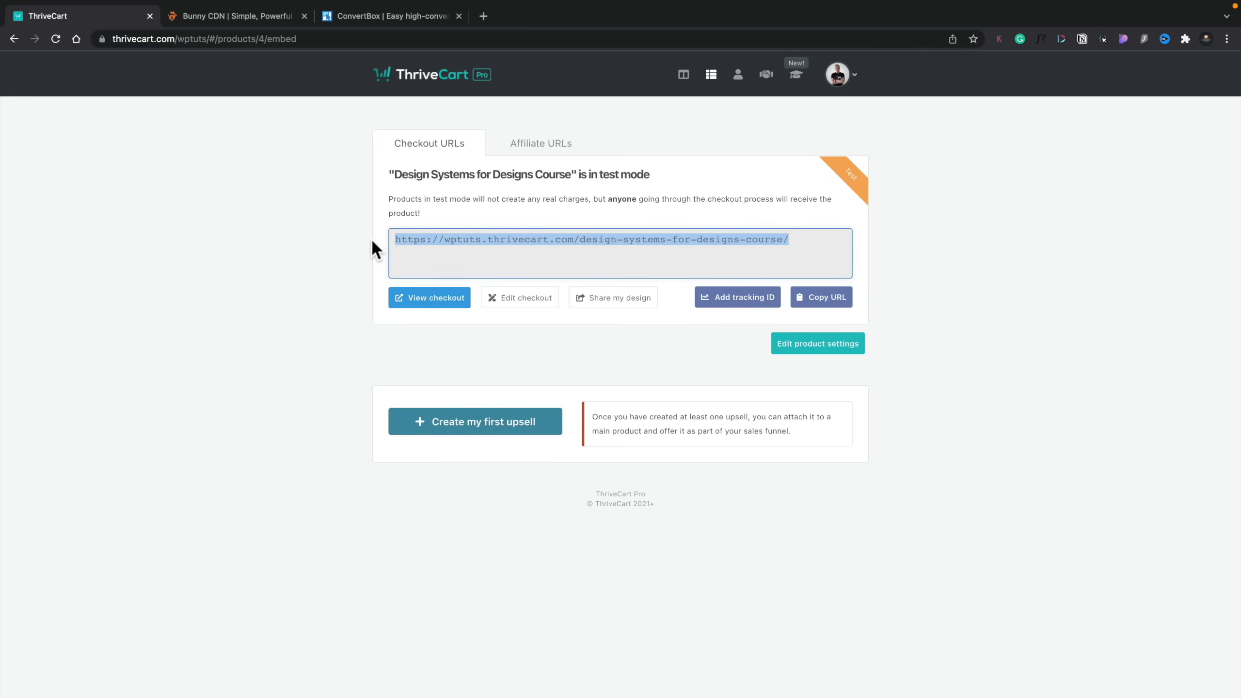
Step: Load the copied course checkout URL in a new browser tab and look over the checkout page
left_click(481, 49)
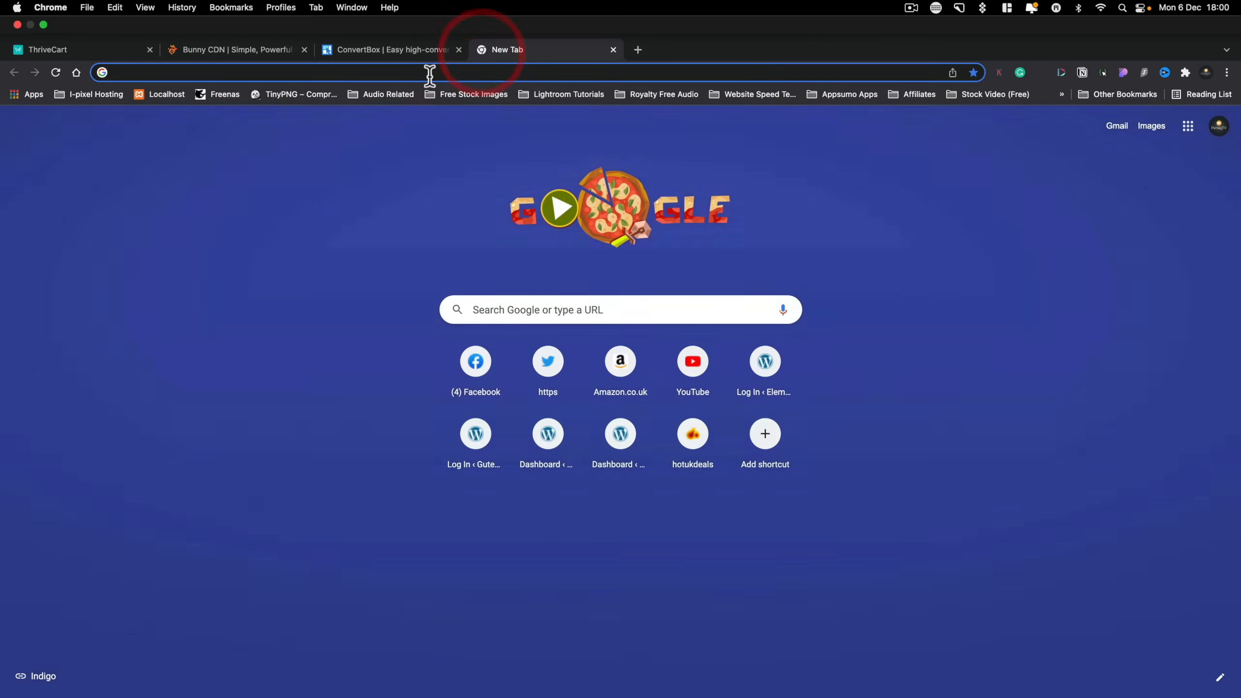
left_click(429, 76)
key("super+v")
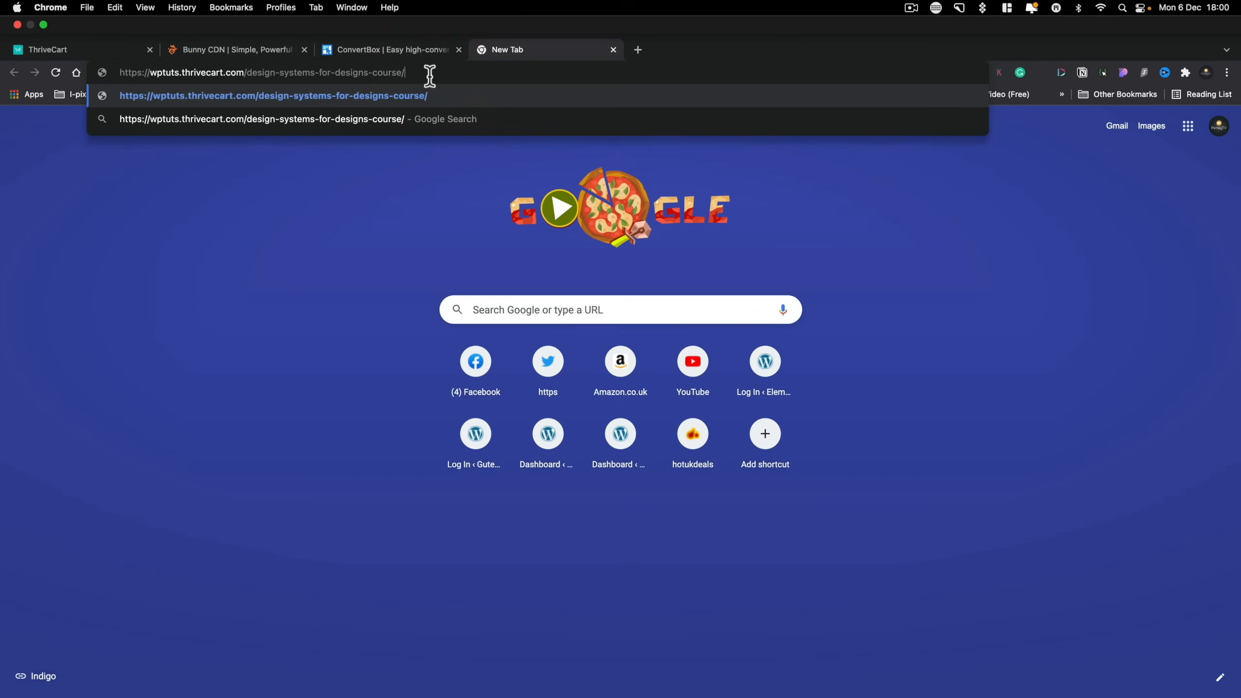
key("Return")
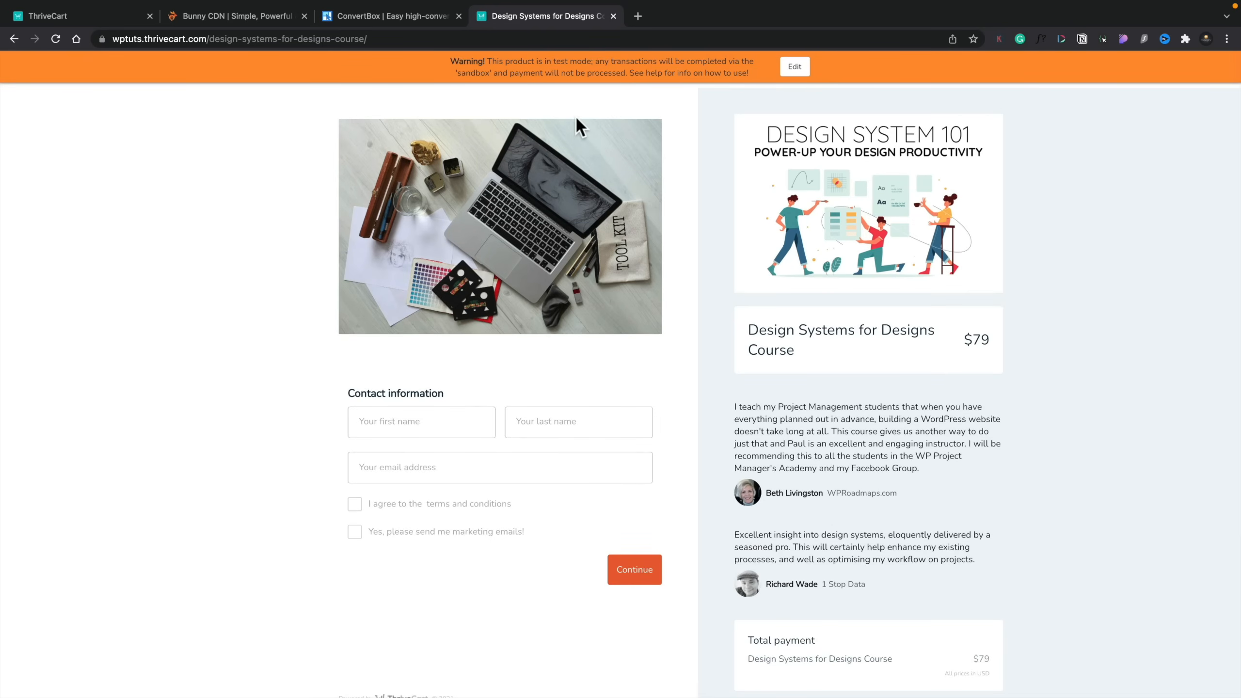
scroll(575, 118, "down", 1)
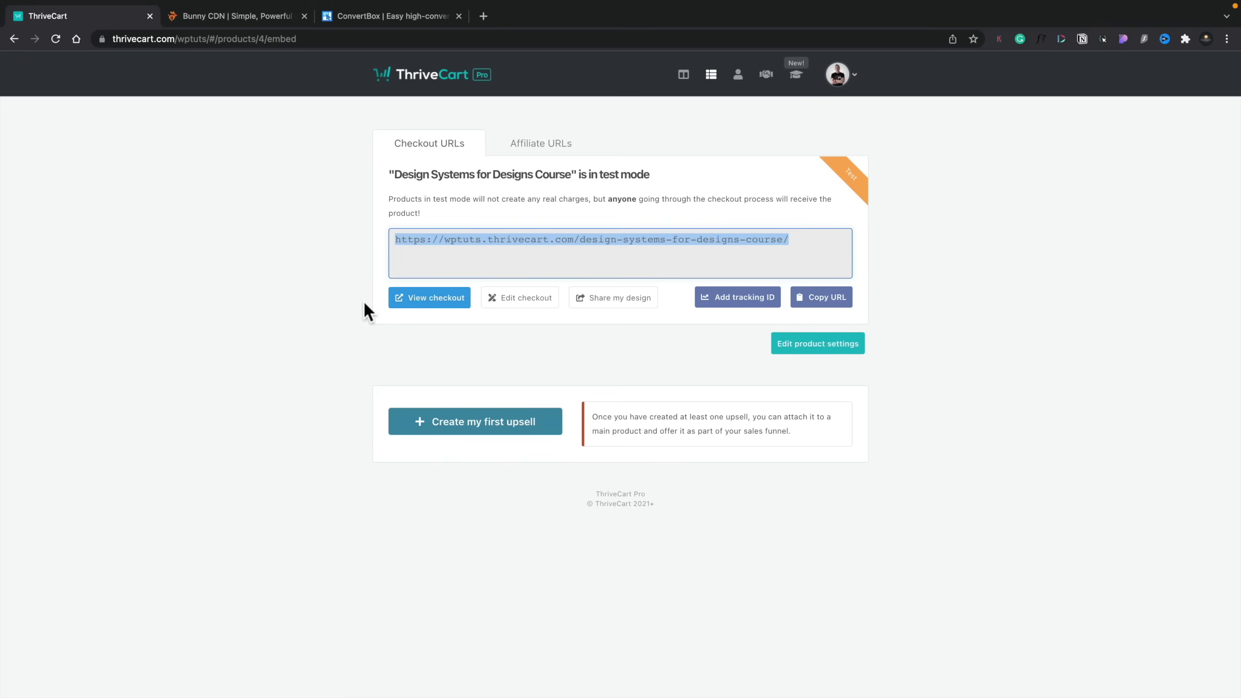
Step: Check the course's affiliate URL options and return to the product list
left_click(543, 150)
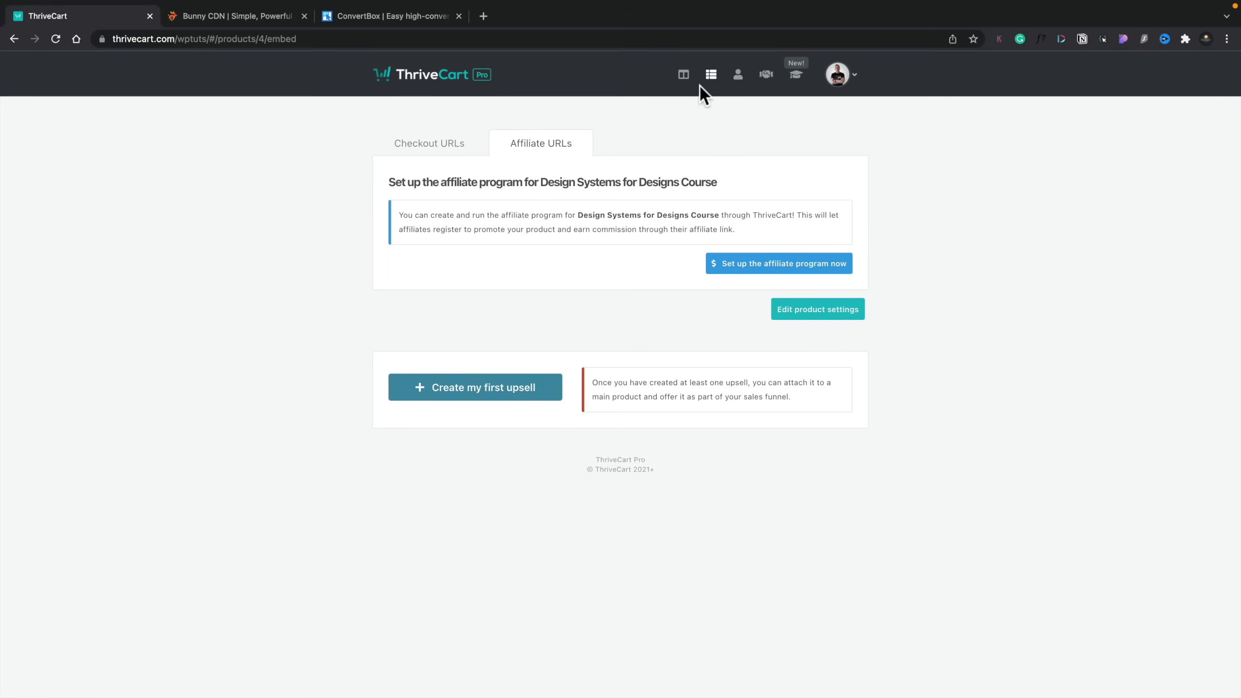
left_click(711, 77)
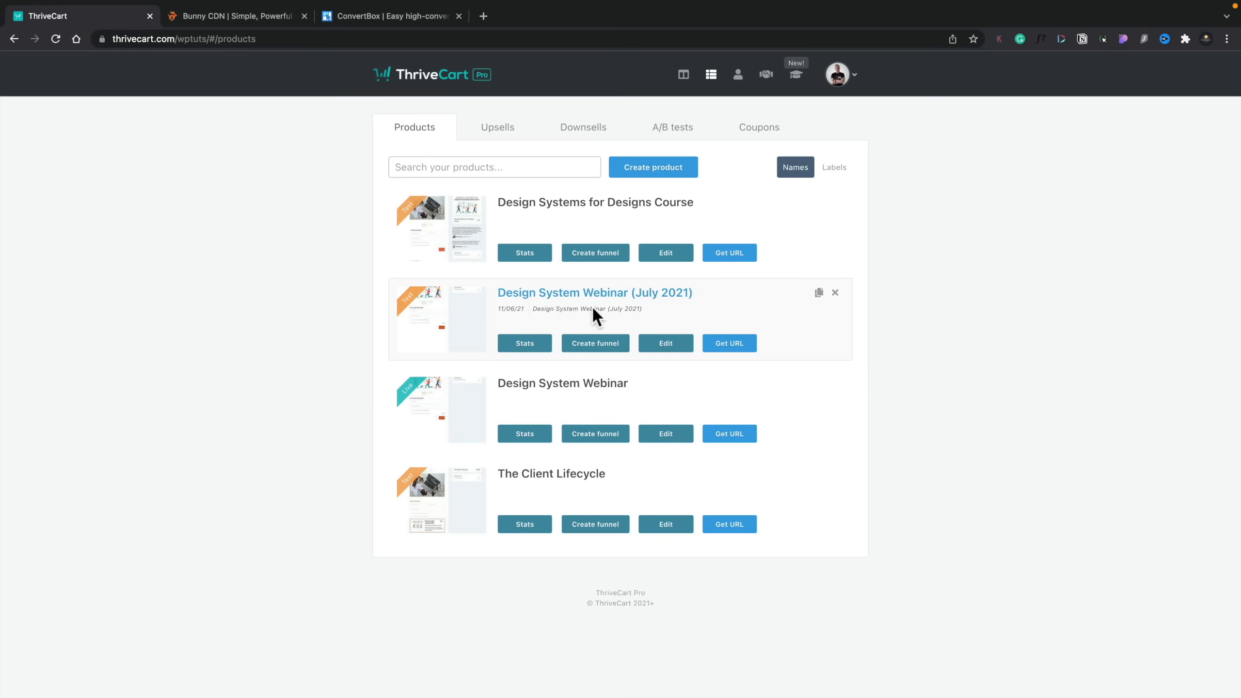
Step: Enable the sales funnel for Design Systems for Designs Course and examine its membership platform and upsell options
left_click(605, 254)
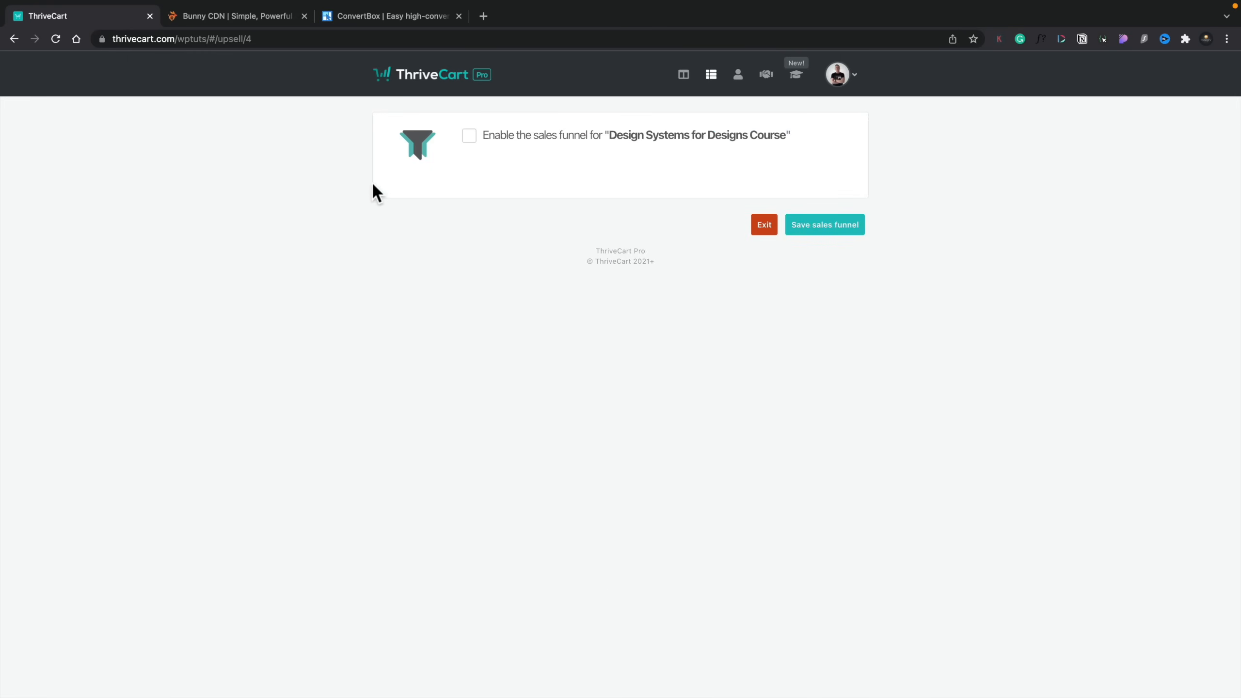
left_click(469, 135)
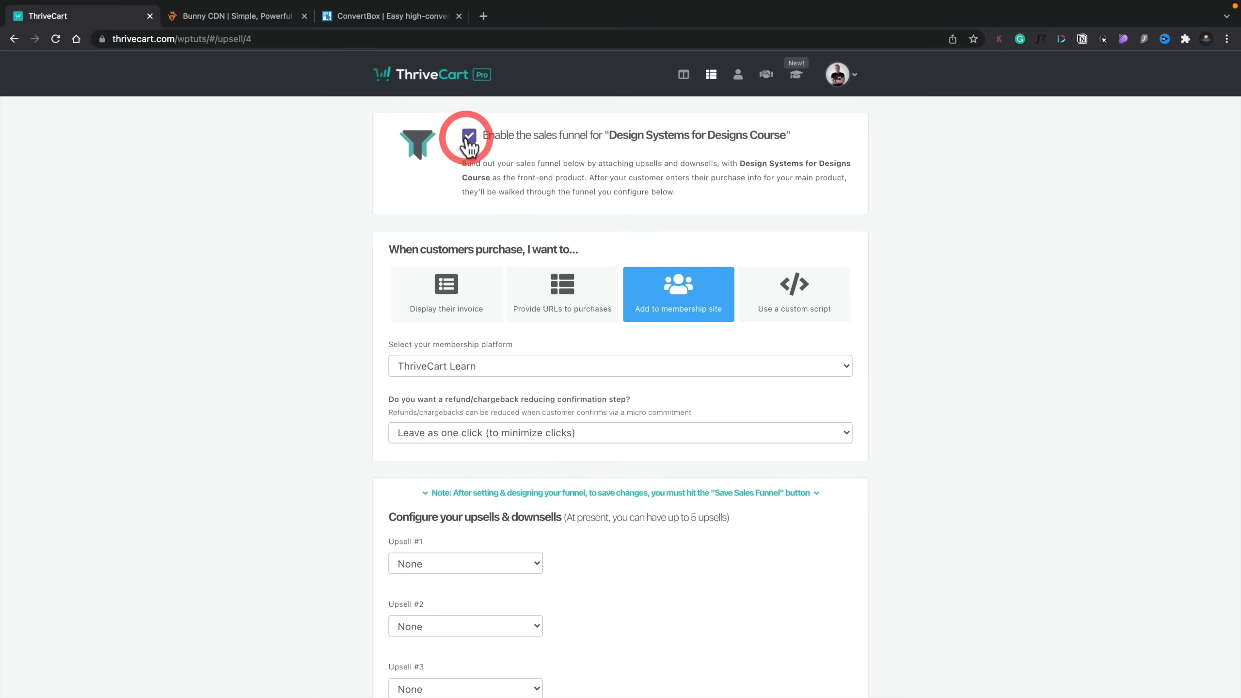
scroll(277, 424, "down", 2)
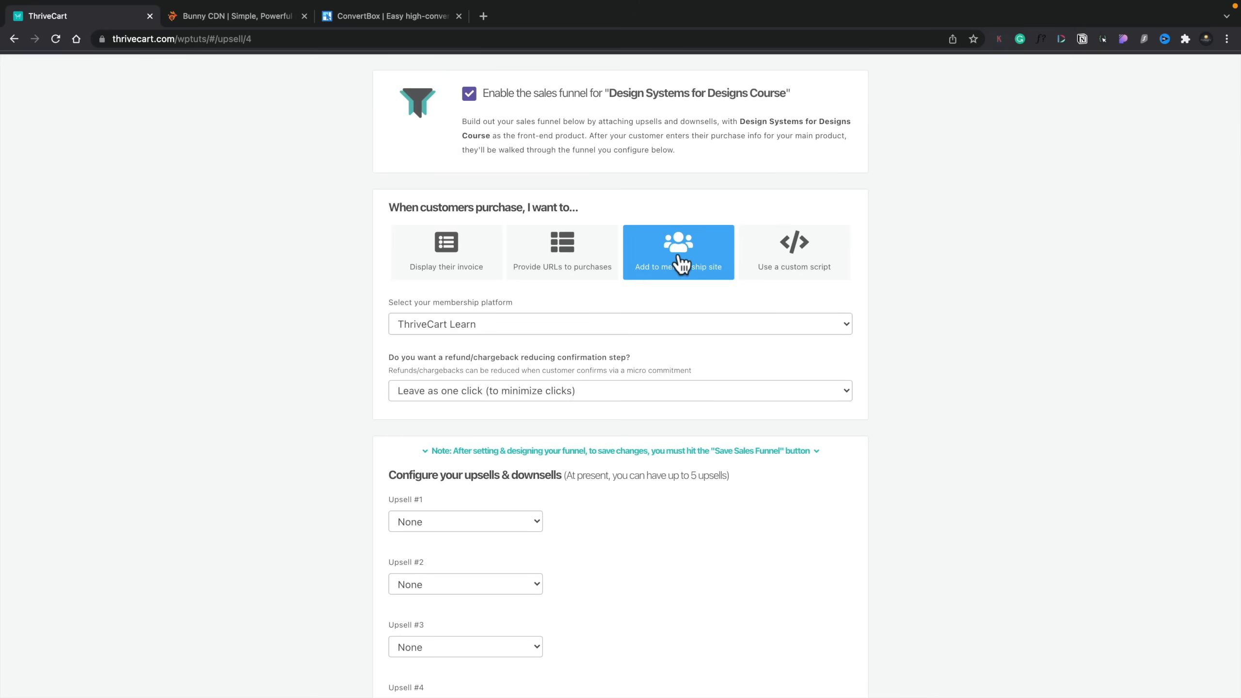
left_click(498, 322)
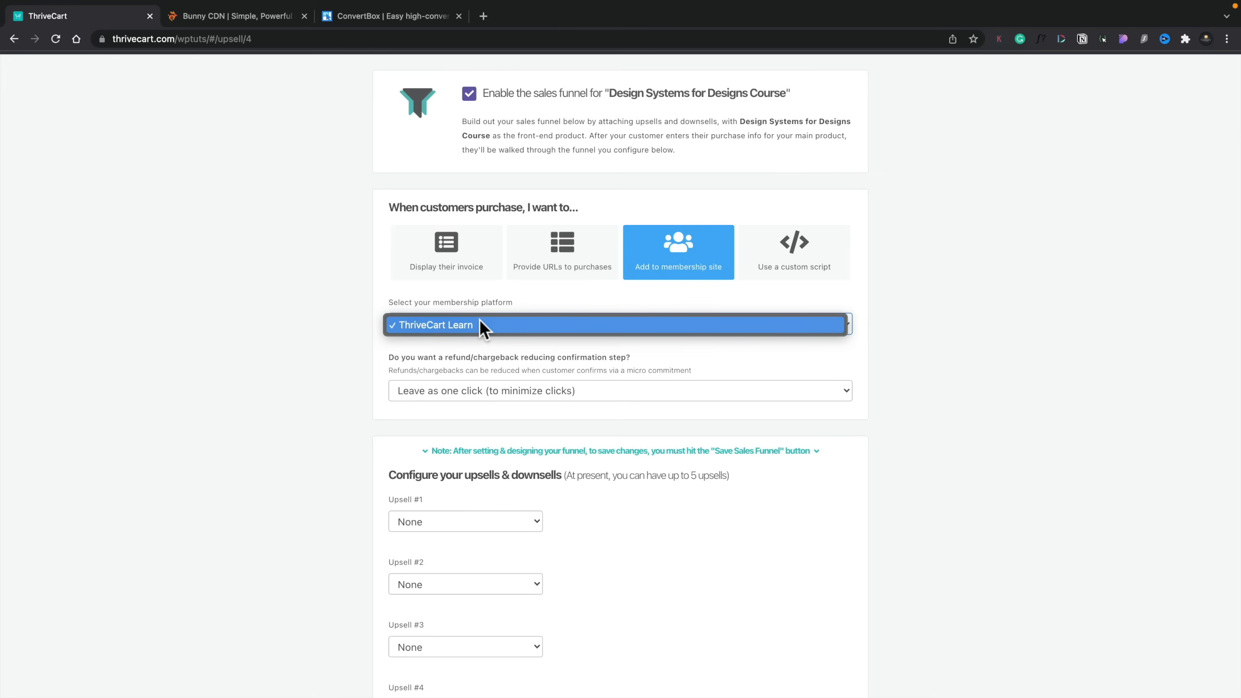
left_click(480, 323)
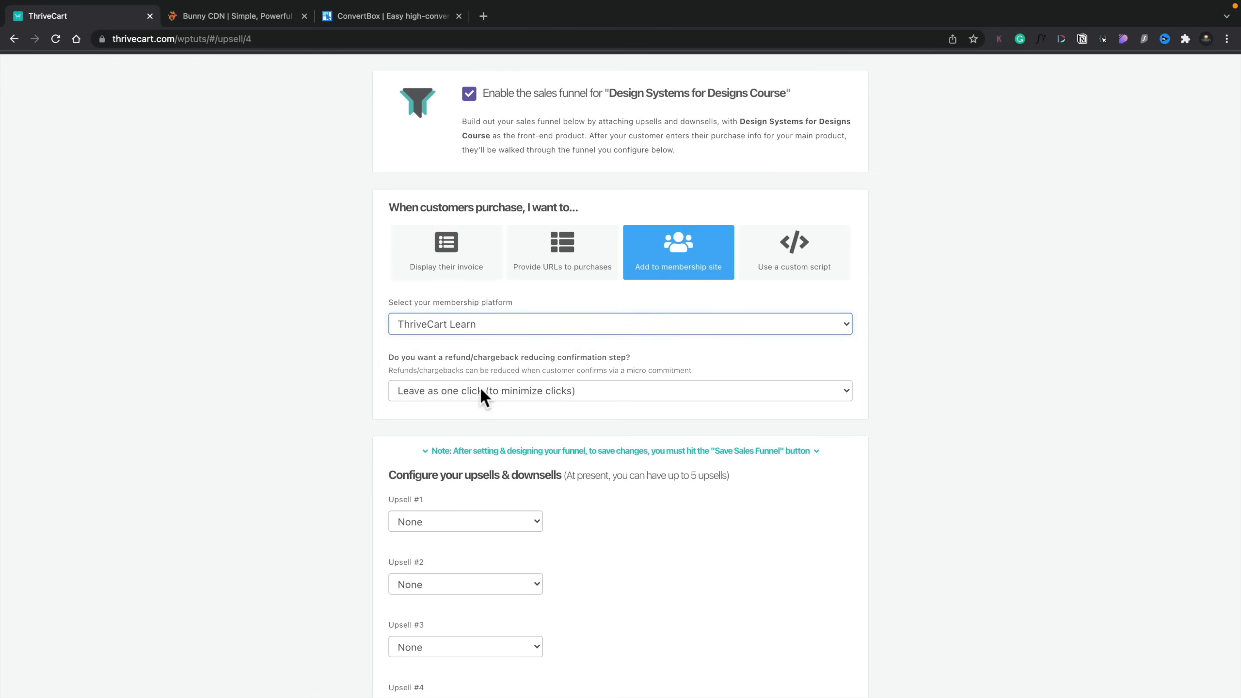
scroll(481, 389, "down", 5)
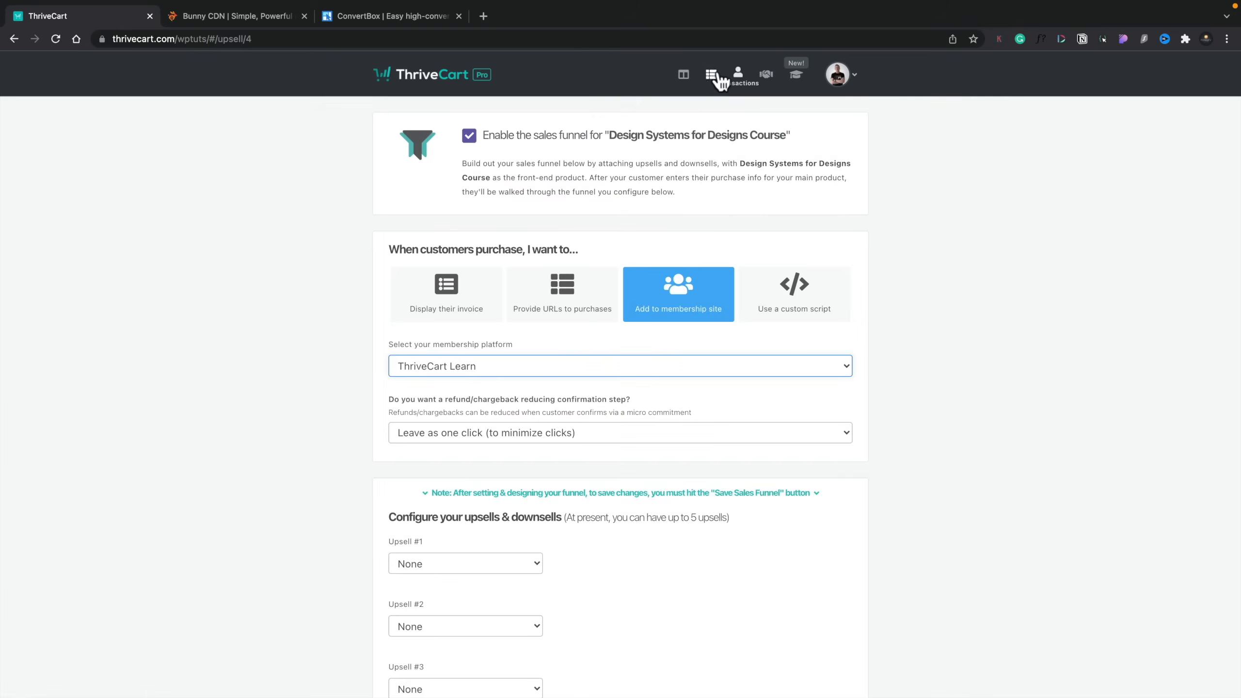
Step: Open Design Systems for Designs Course for editing and examine its pricing options and available selling currencies
left_click(710, 74)
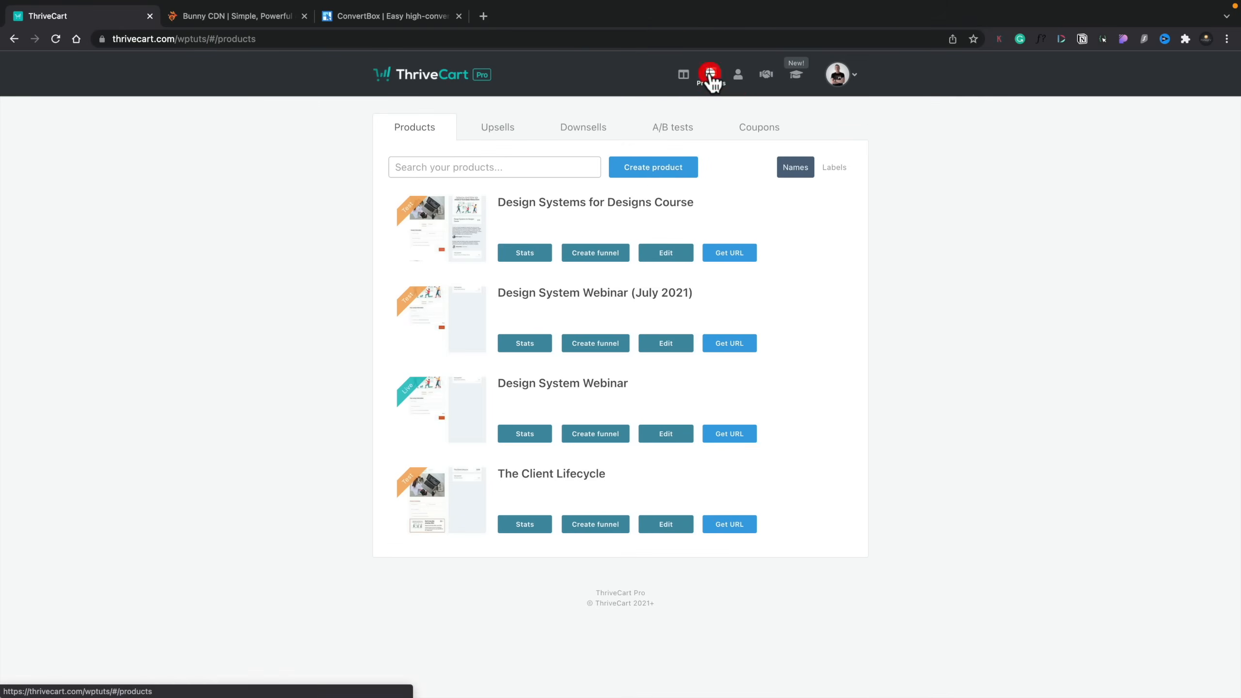
left_click(666, 254)
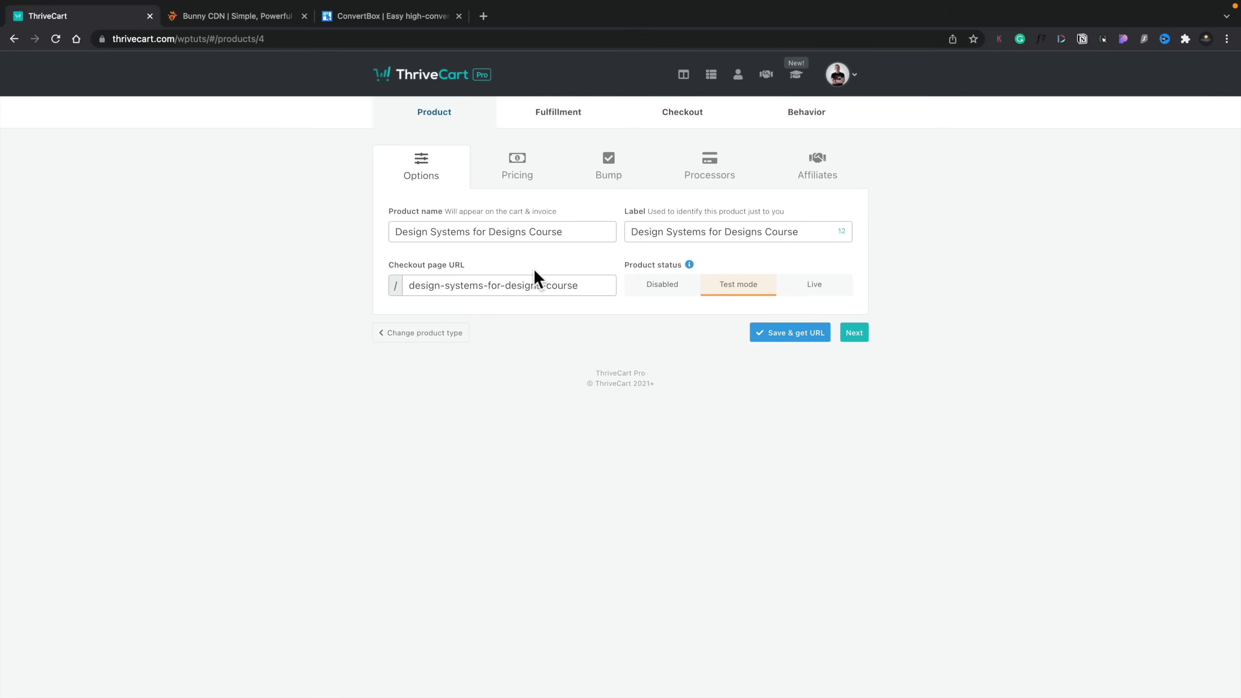
left_click(516, 168)
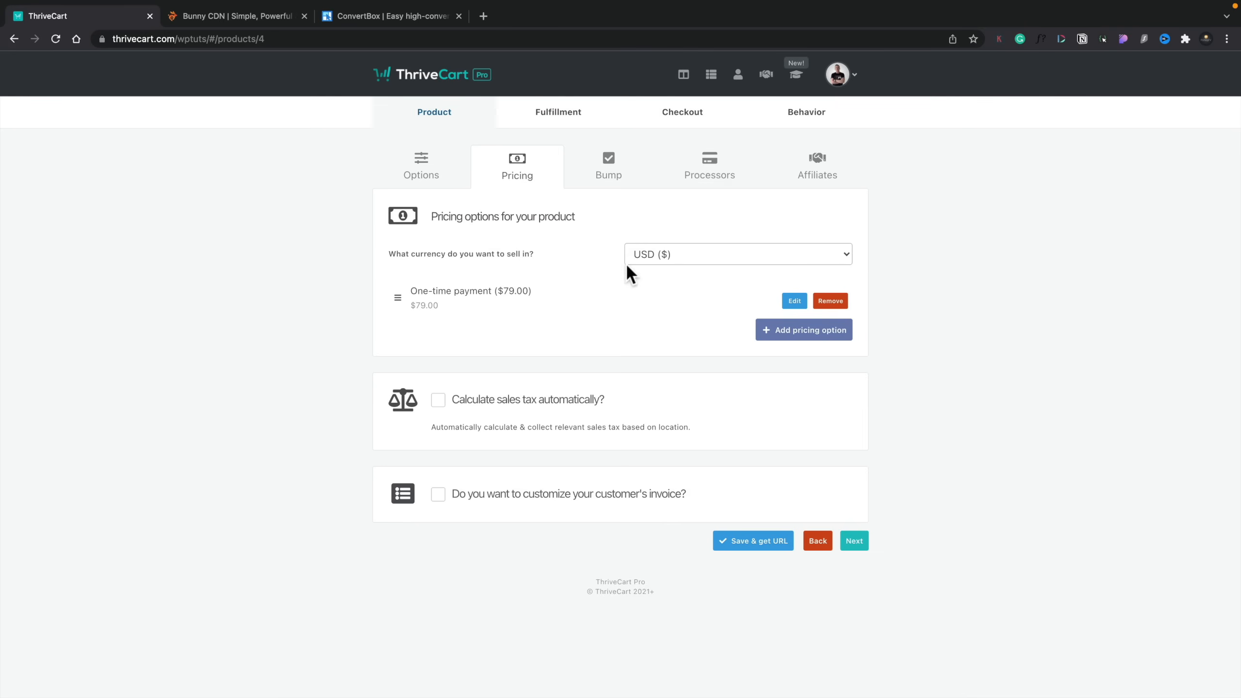
left_click(657, 253)
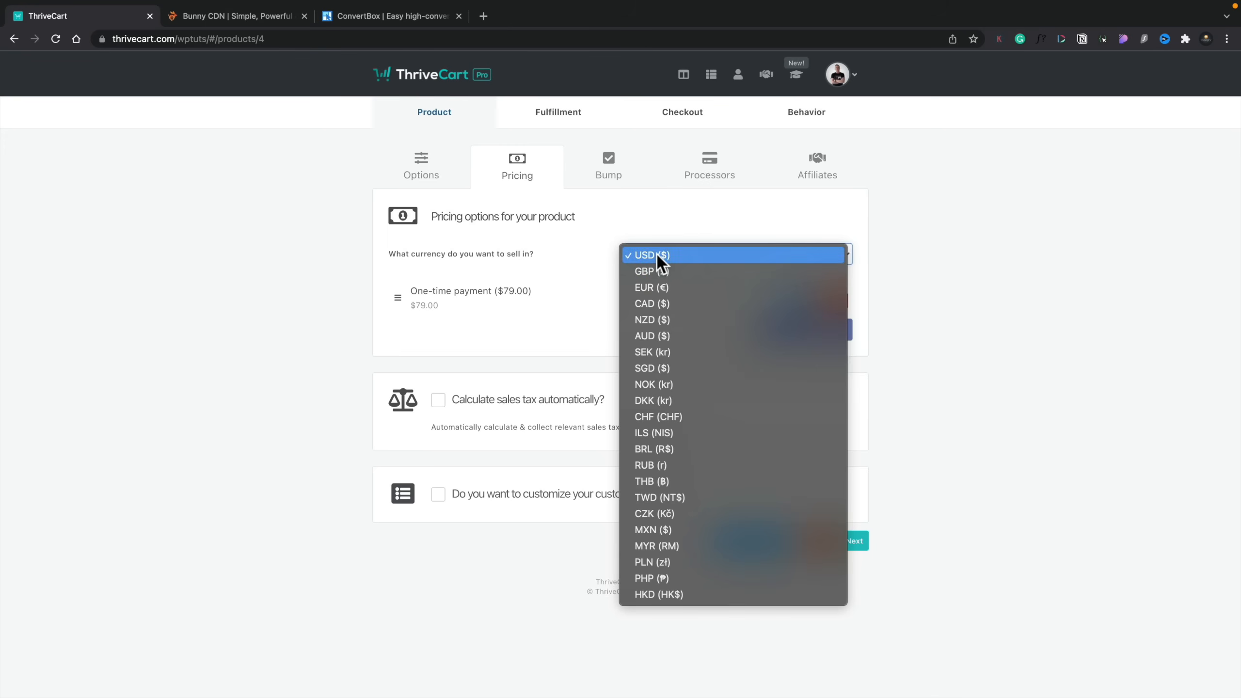
left_click(302, 283)
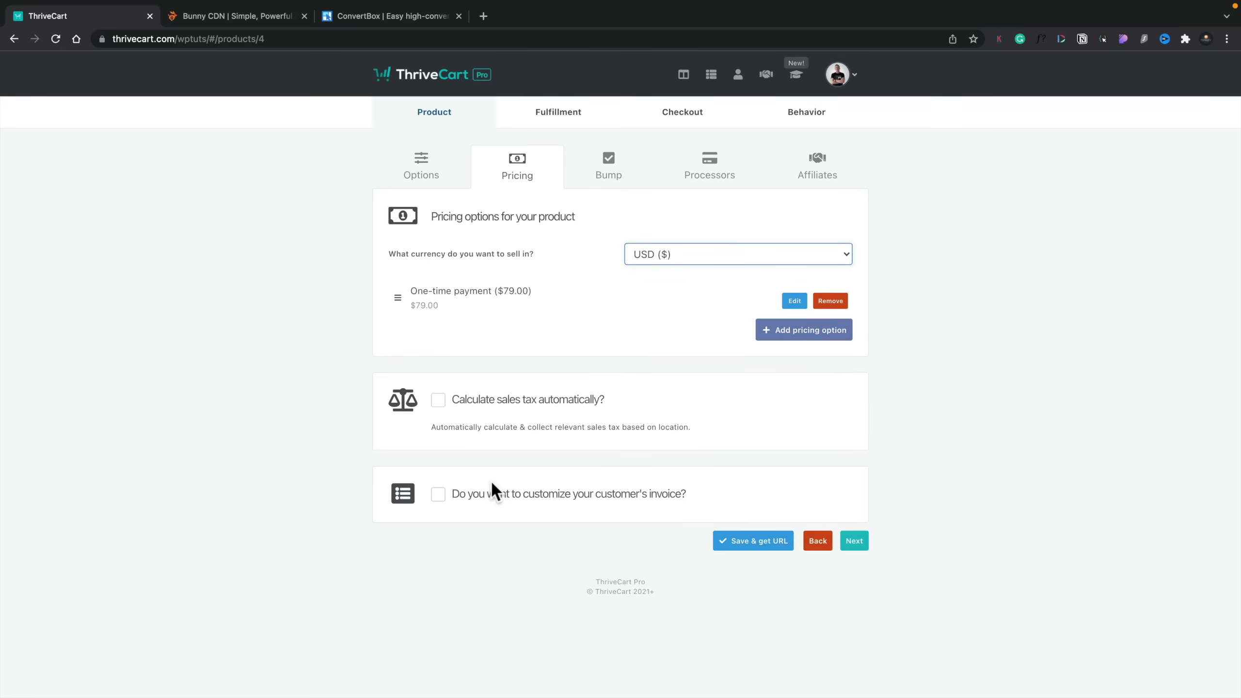
Step: Look through the course product's bump offer and affiliate promotion settings
left_click(607, 169)
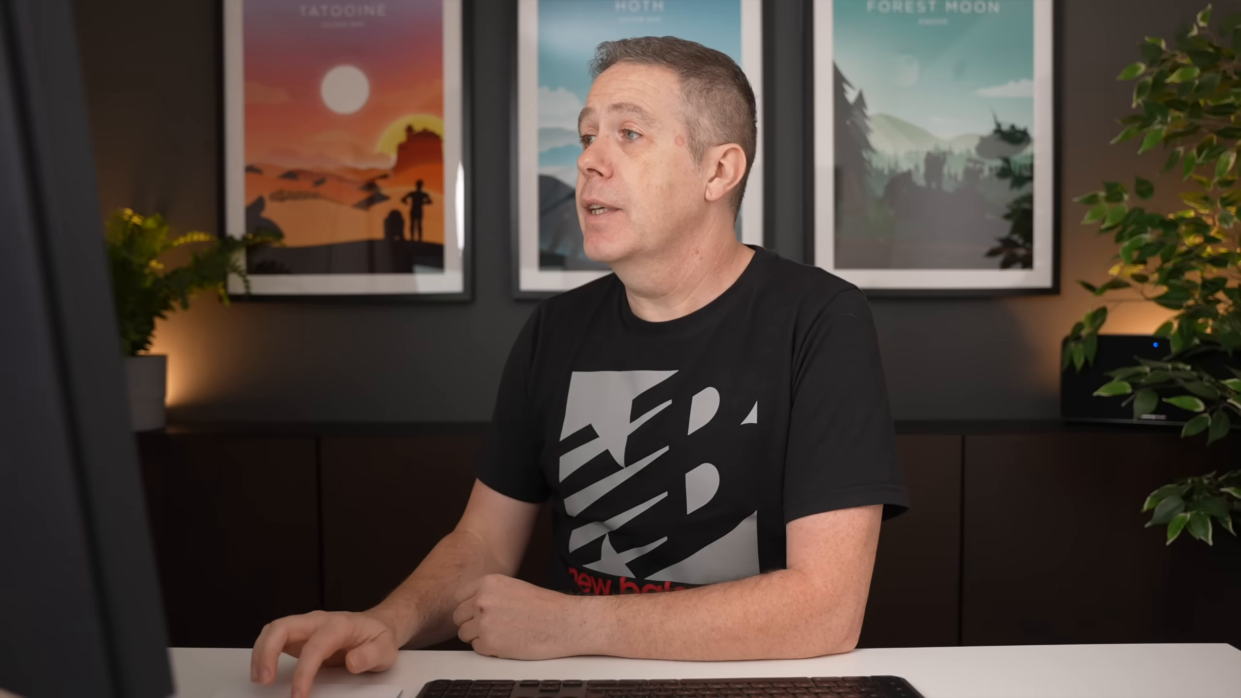
left_click(806, 164)
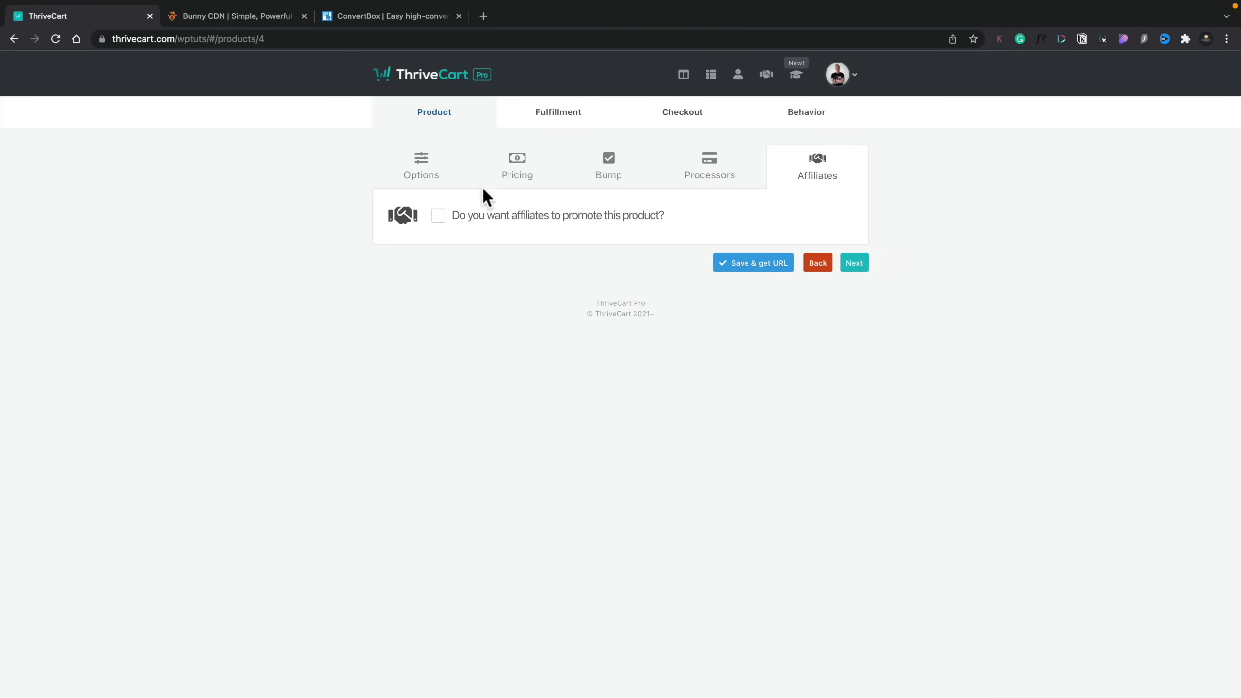
Step: Examine the course's fulfillment settings, including the choices for what should happen after purchase
left_click(550, 130)
left_click(288, 298)
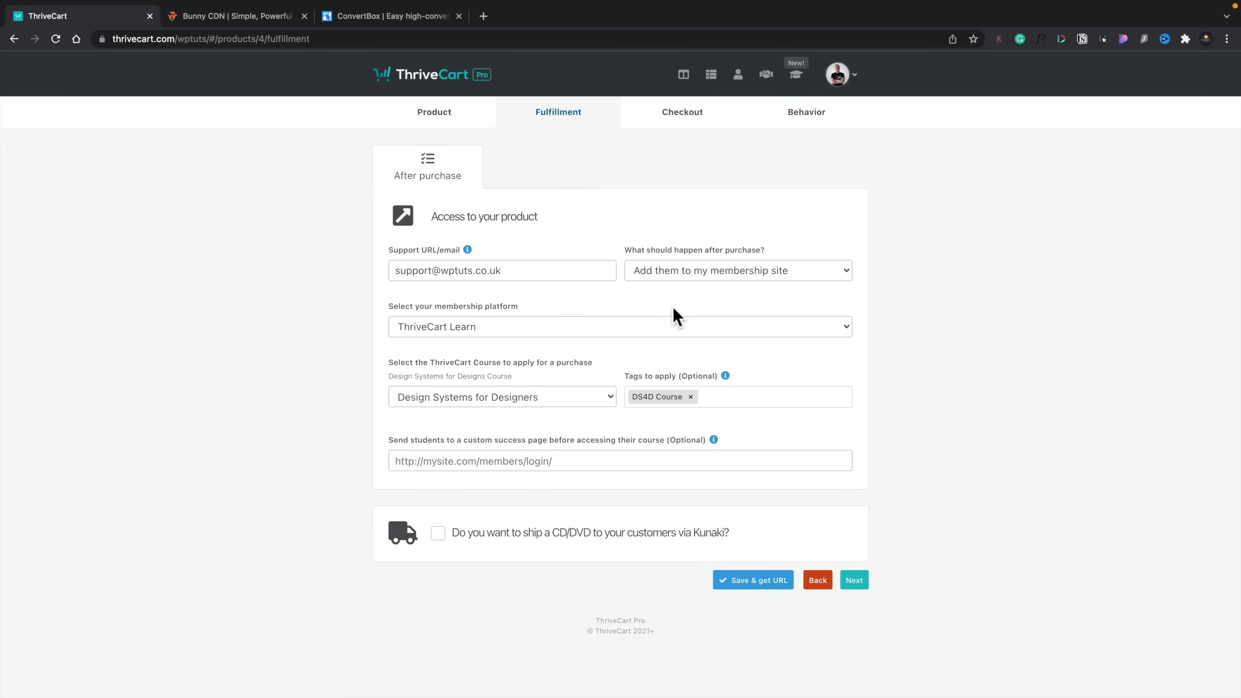
left_click(722, 274)
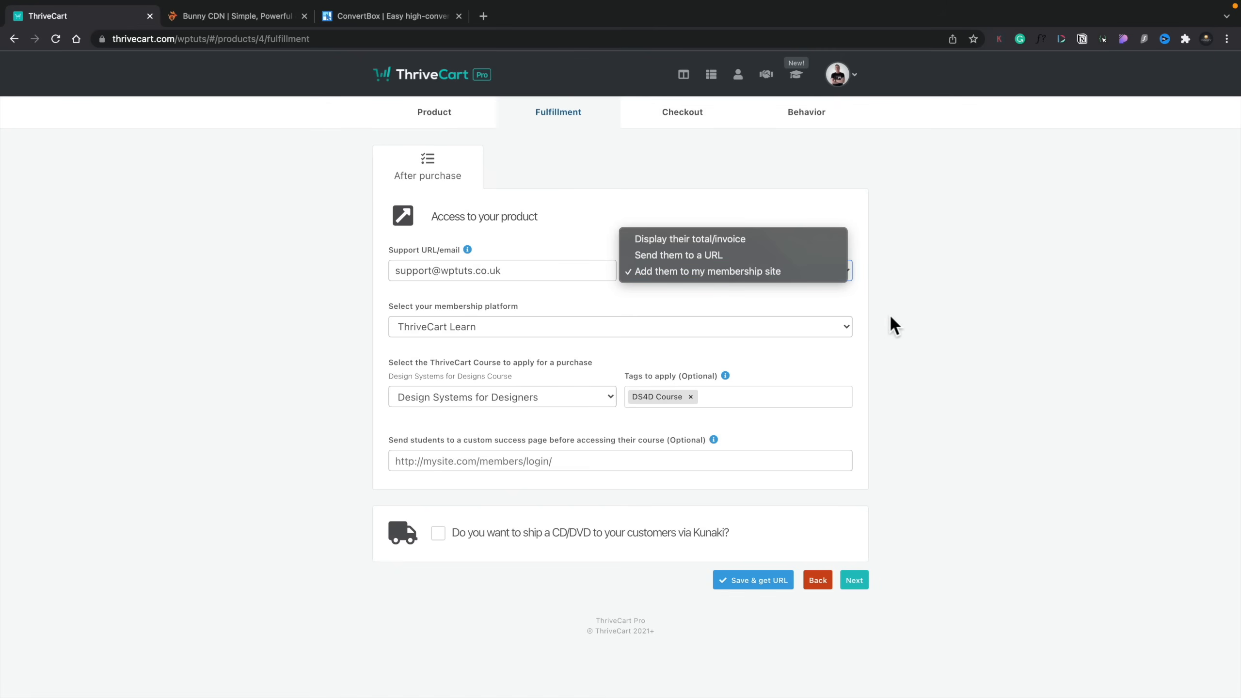
left_click(944, 351)
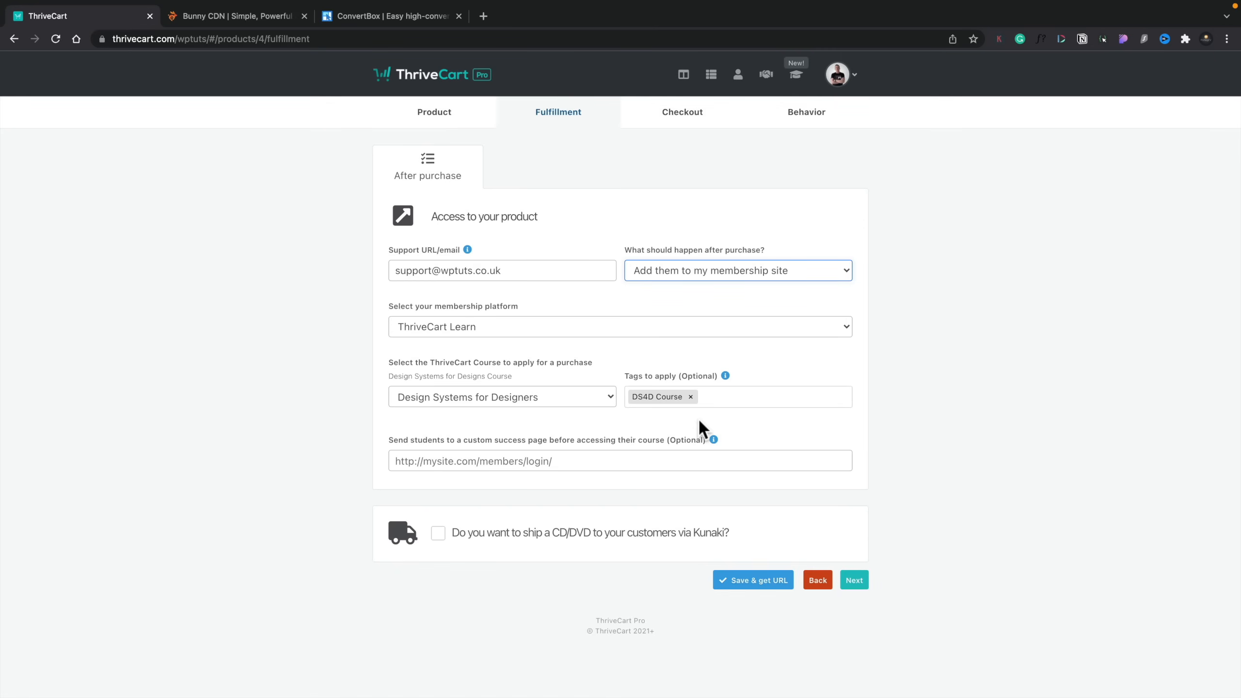
Step: Choose the Standard cart type for the course's checkout and launch the design editor on its cart page
left_click(684, 118)
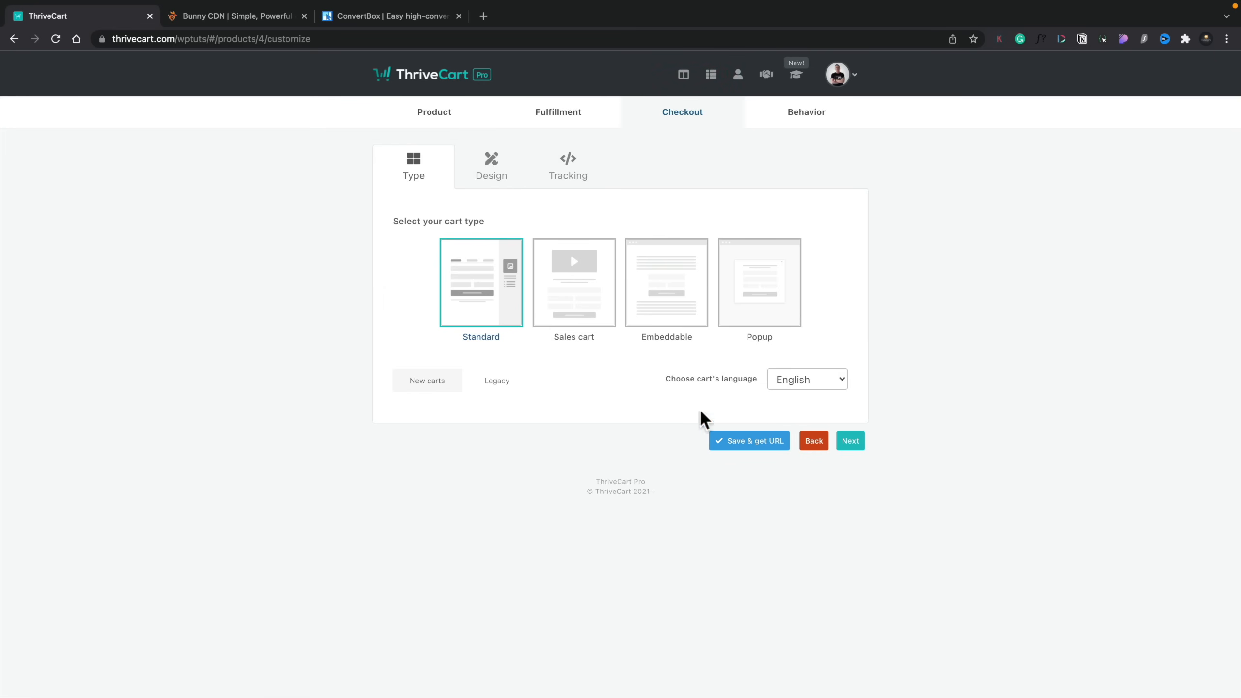
left_click(485, 286)
left_click(493, 164)
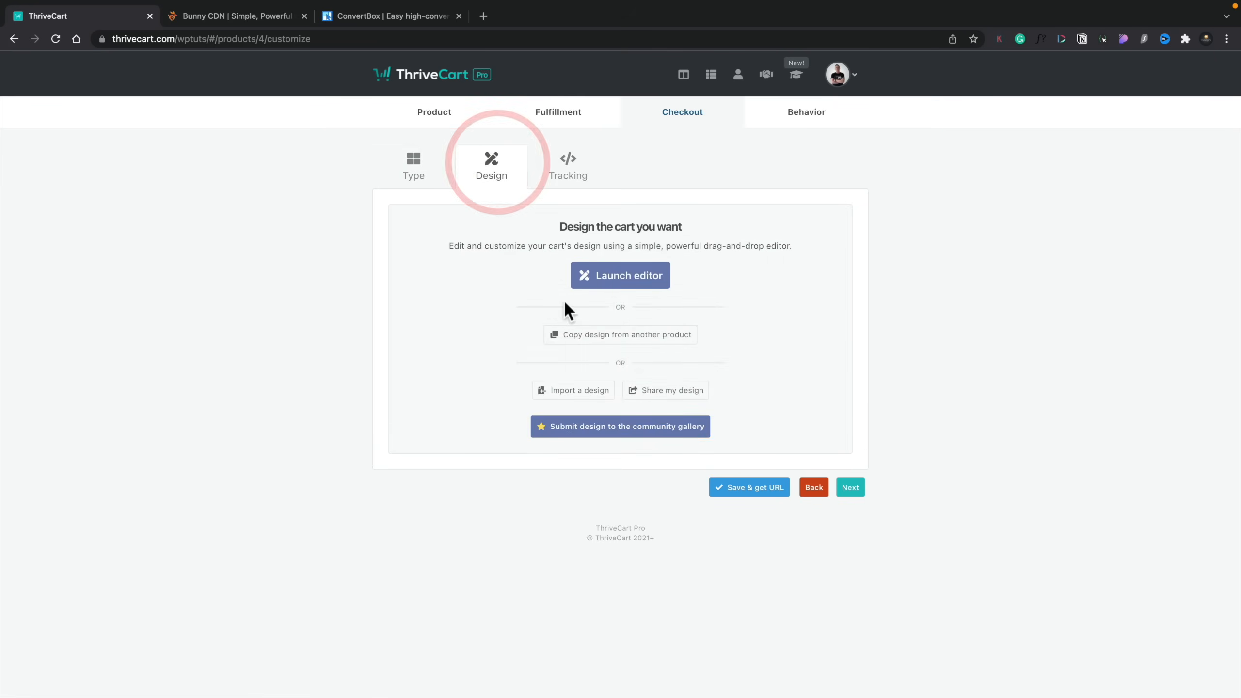
left_click(645, 276)
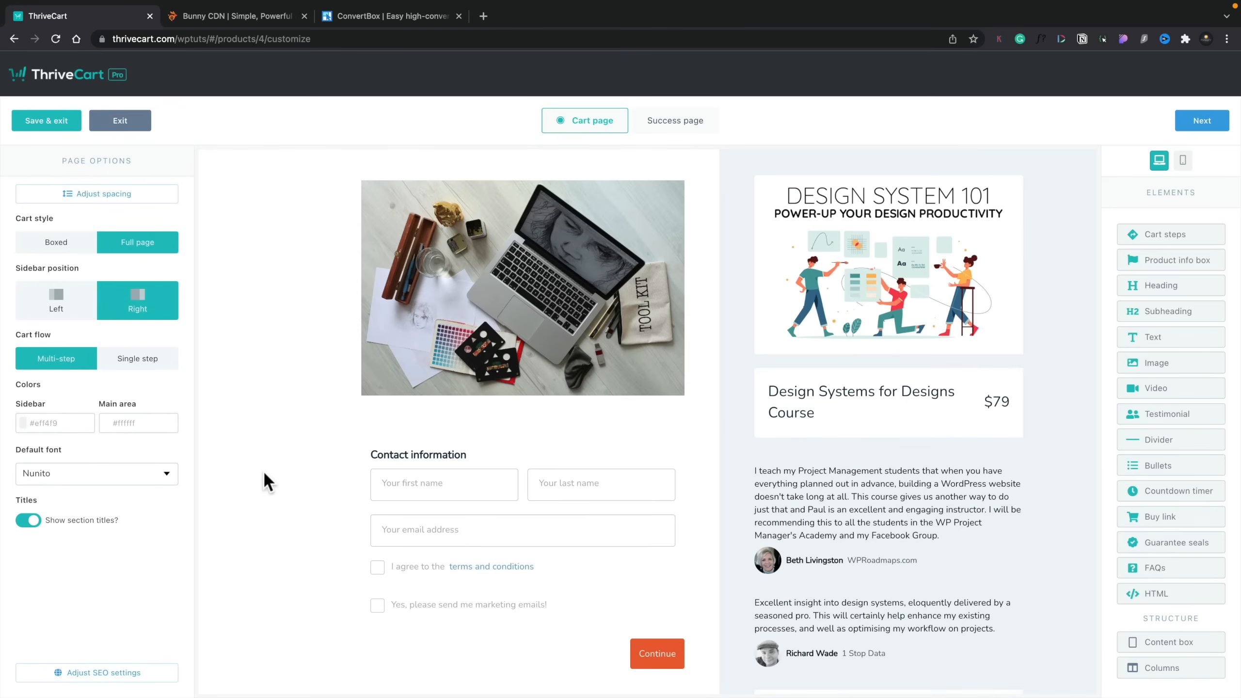
scroll(264, 472, "down", 2)
scroll(264, 471, "up", 2)
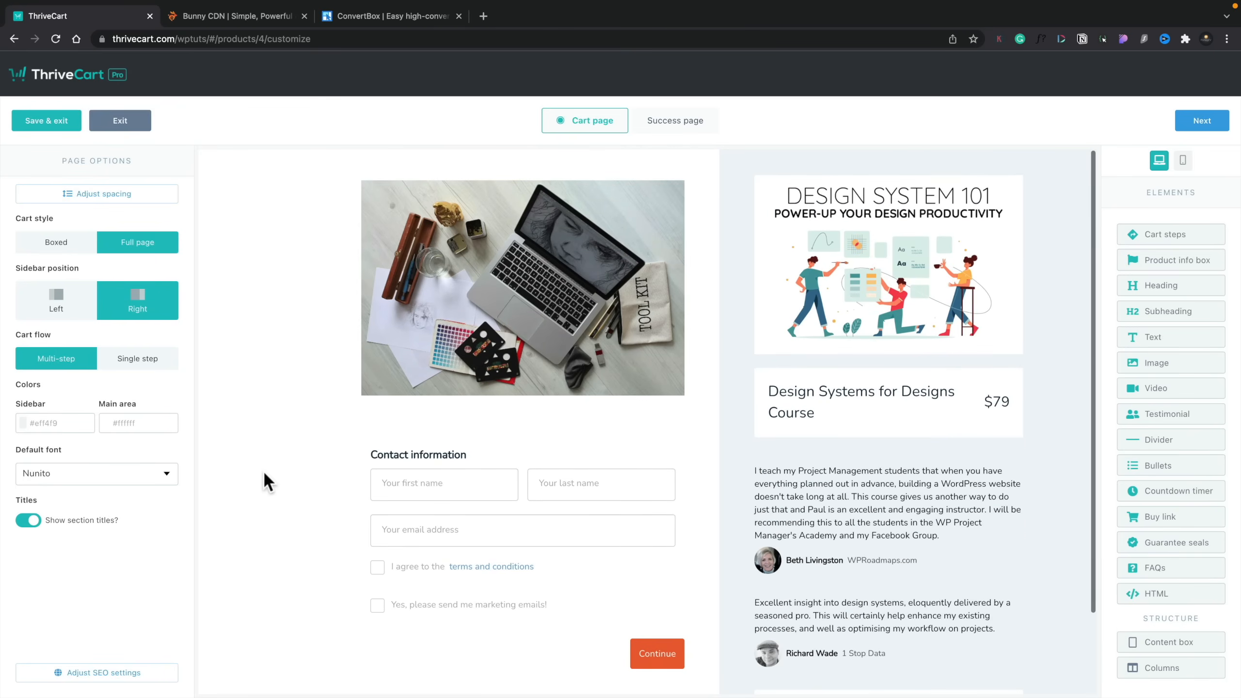
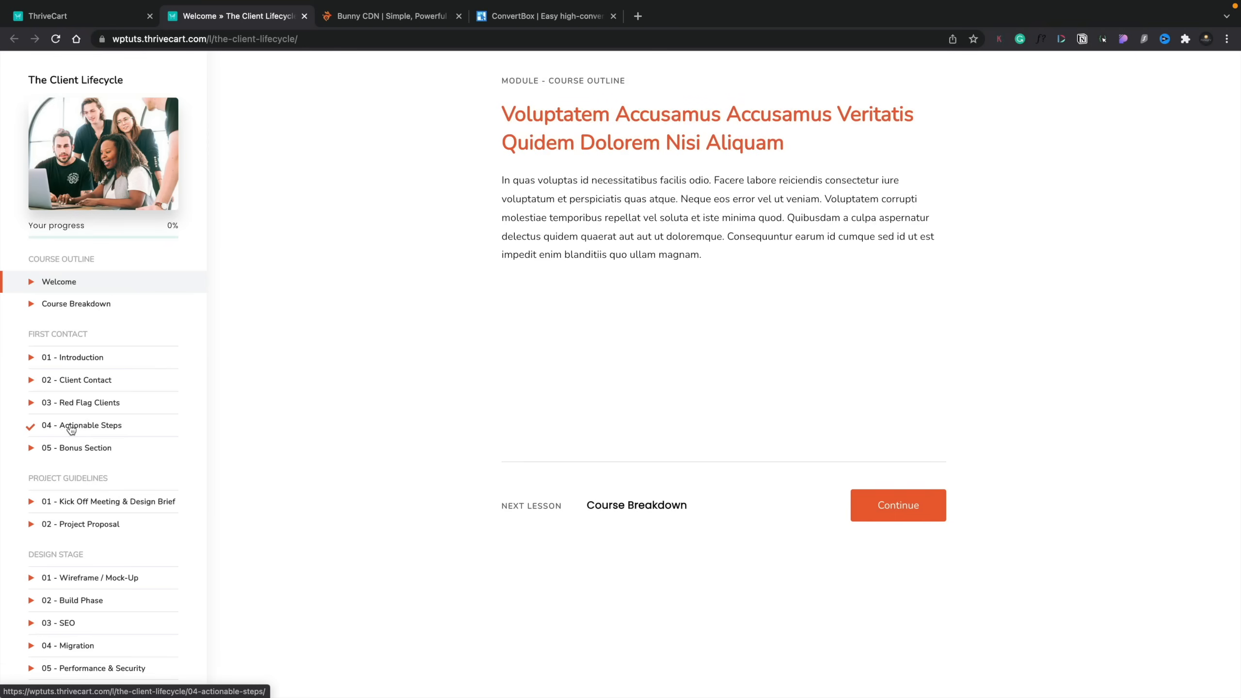
Step: Look through The Client Lifecycle's Actionable Steps and Red Flag Clients lessons as a student, including the recommended resources, and close the student view
left_click(71, 426)
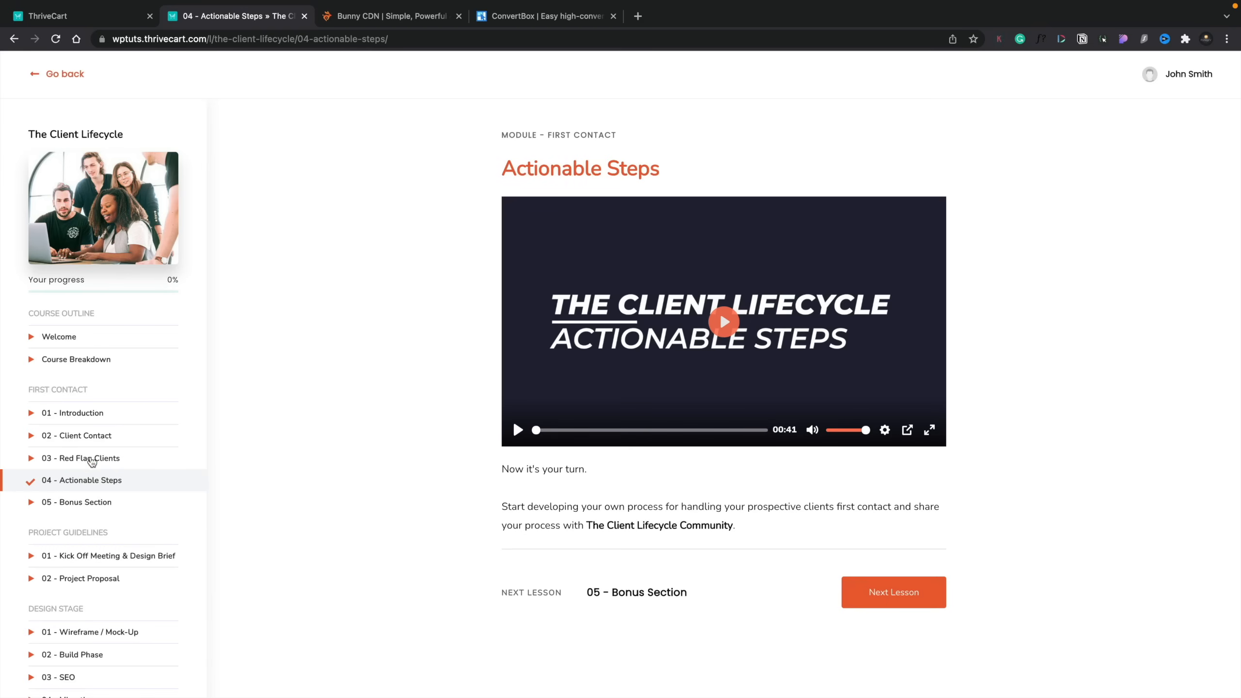
left_click(88, 457)
scroll(325, 482, "down", 8)
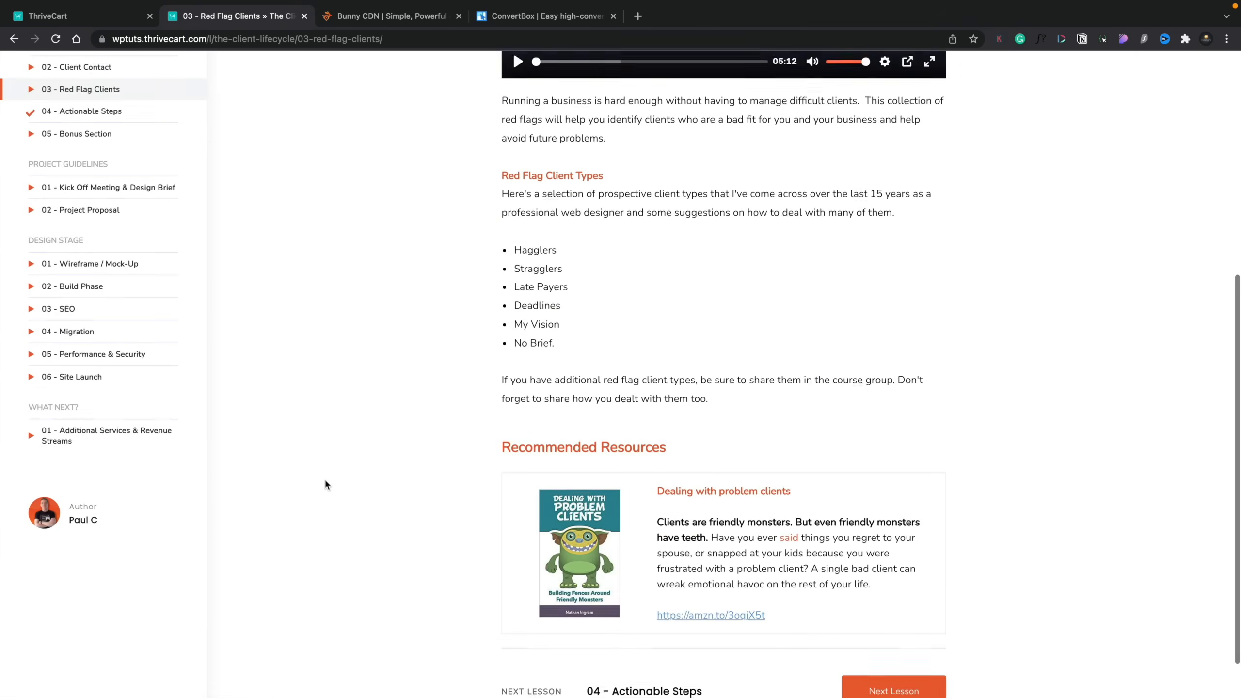
scroll(326, 482, "up", 4)
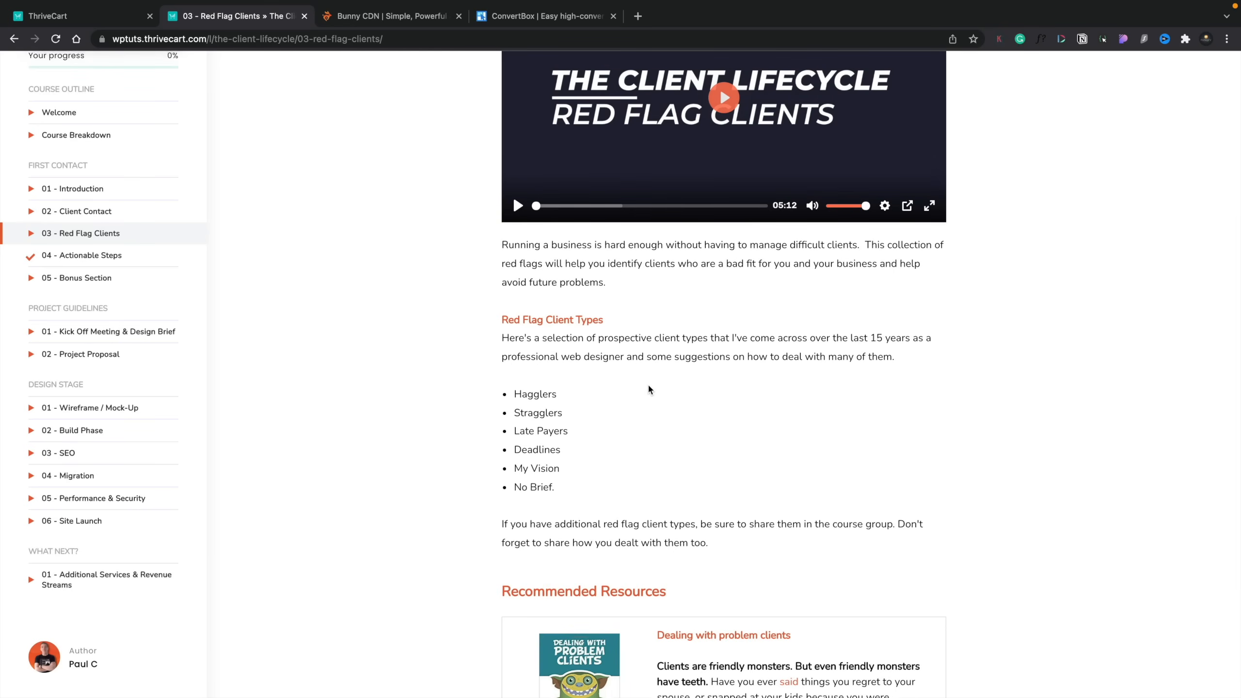
scroll(649, 390, "up", 3)
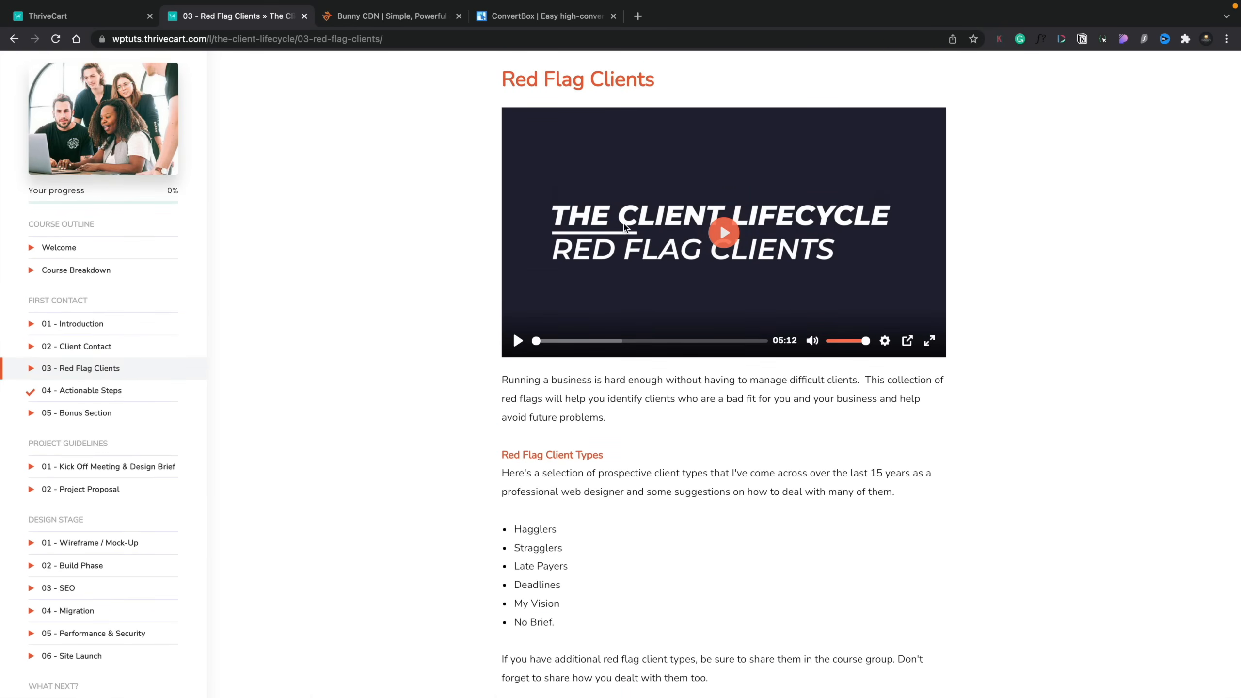
scroll(624, 226, "down", 5)
scroll(624, 226, "down", 2)
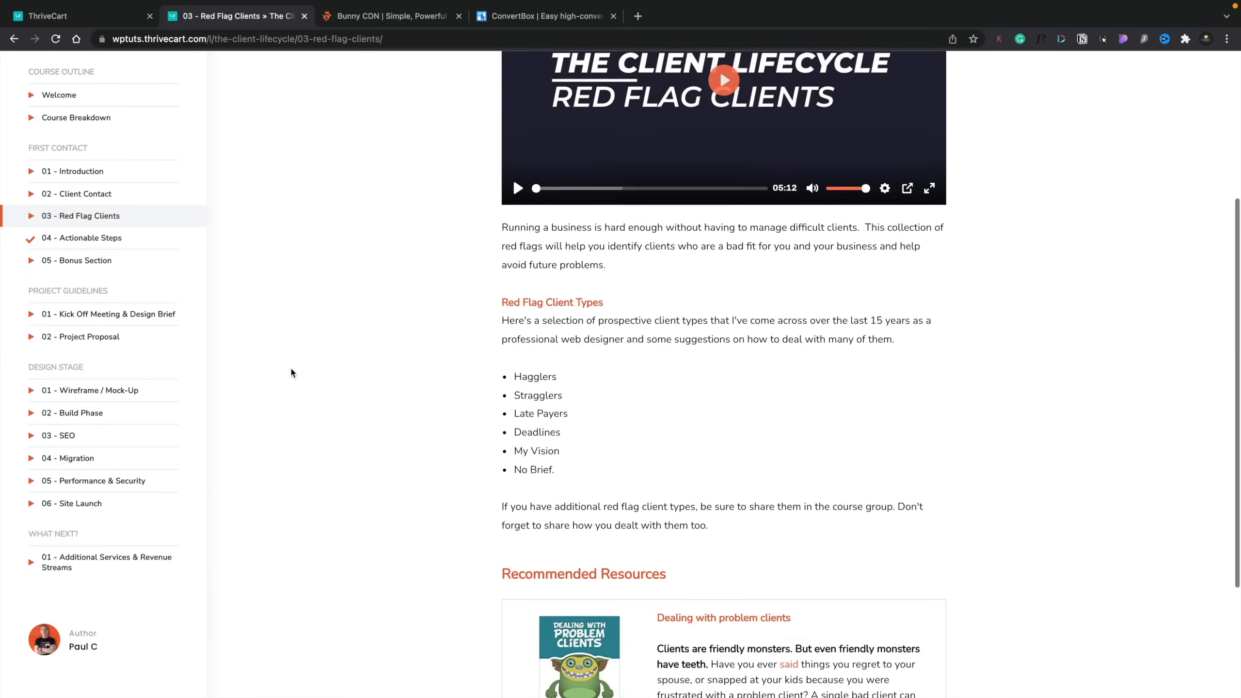
scroll(292, 371, "up", 3)
scroll(292, 372, "up", 2)
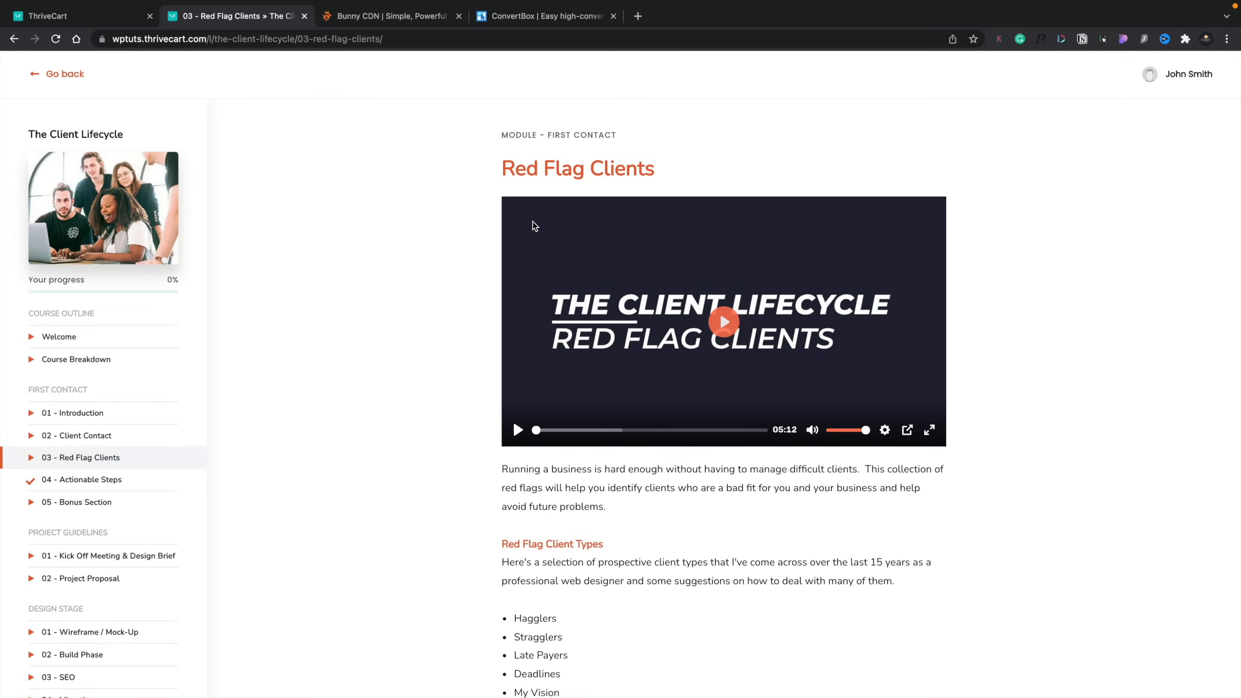
left_click(304, 16)
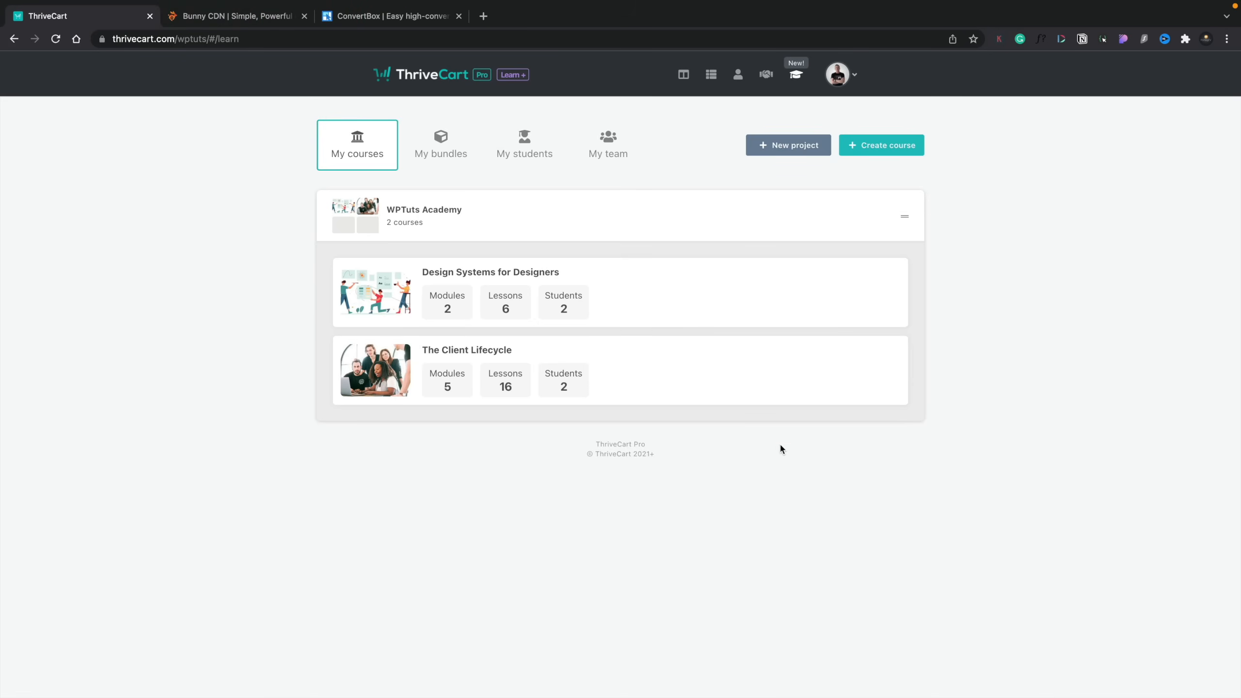
Step: Open The Client Lifecycle course for editing and examine how its modules and lessons are structured
left_click(819, 370)
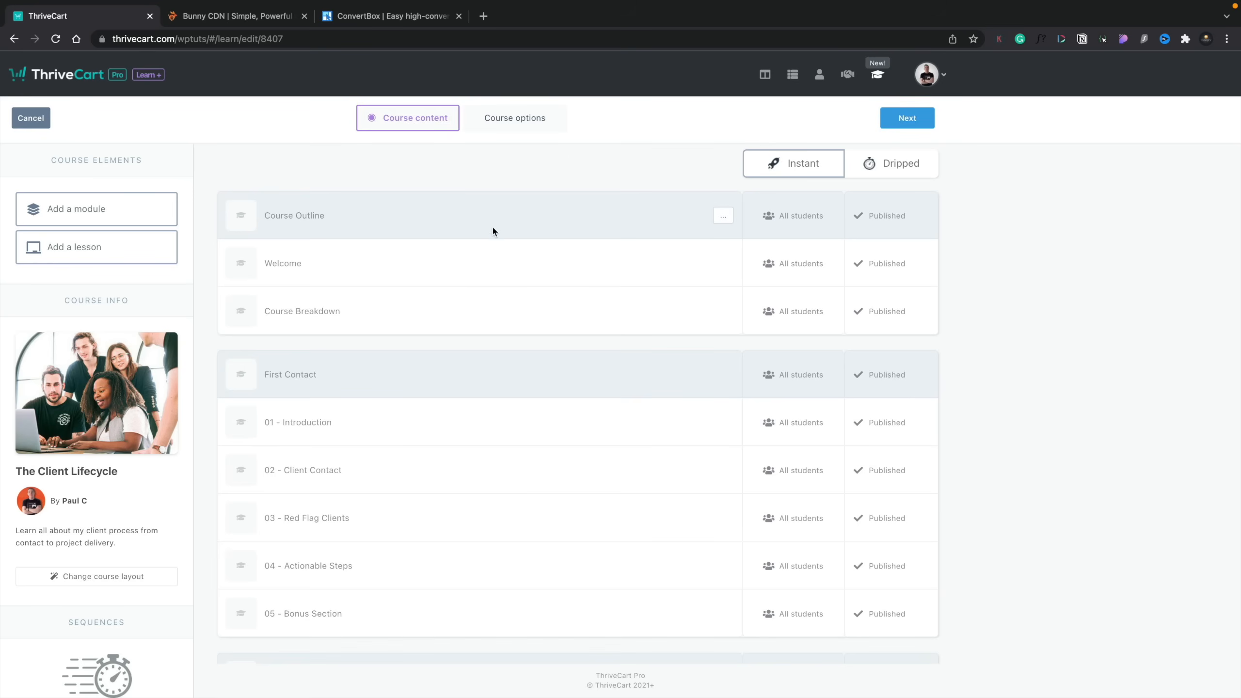
scroll(487, 315, "down", 10)
scroll(488, 315, "down", 4)
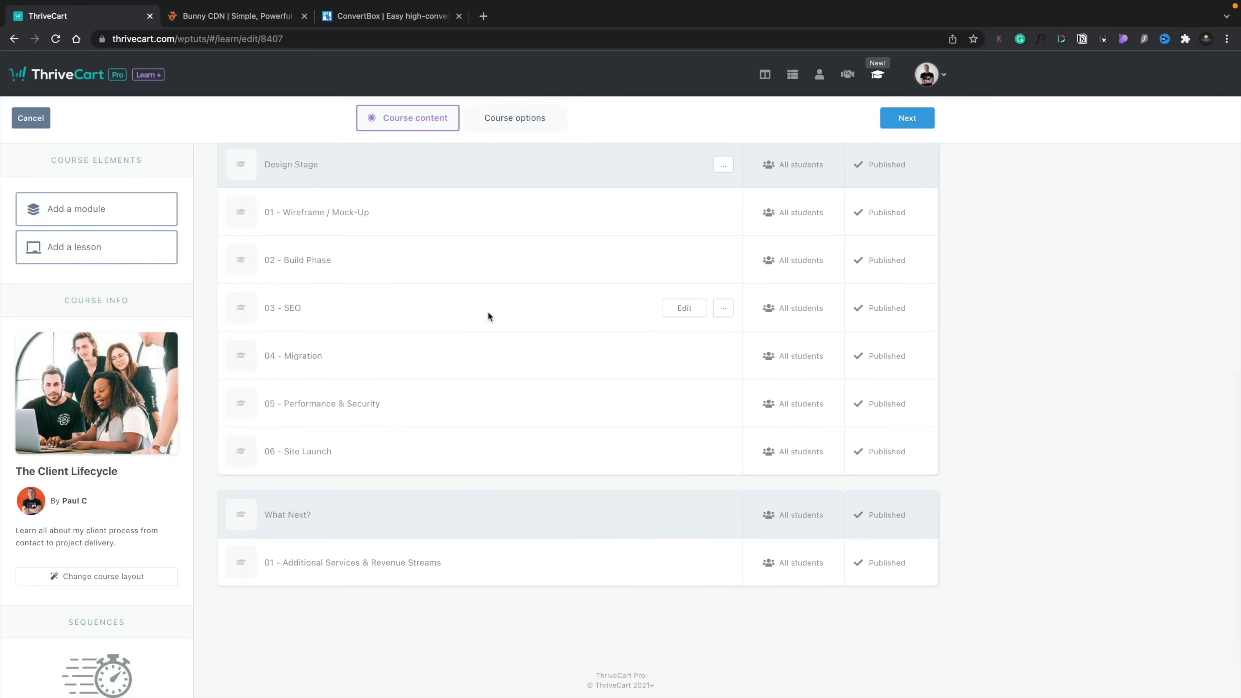
scroll(487, 315, "up", 4)
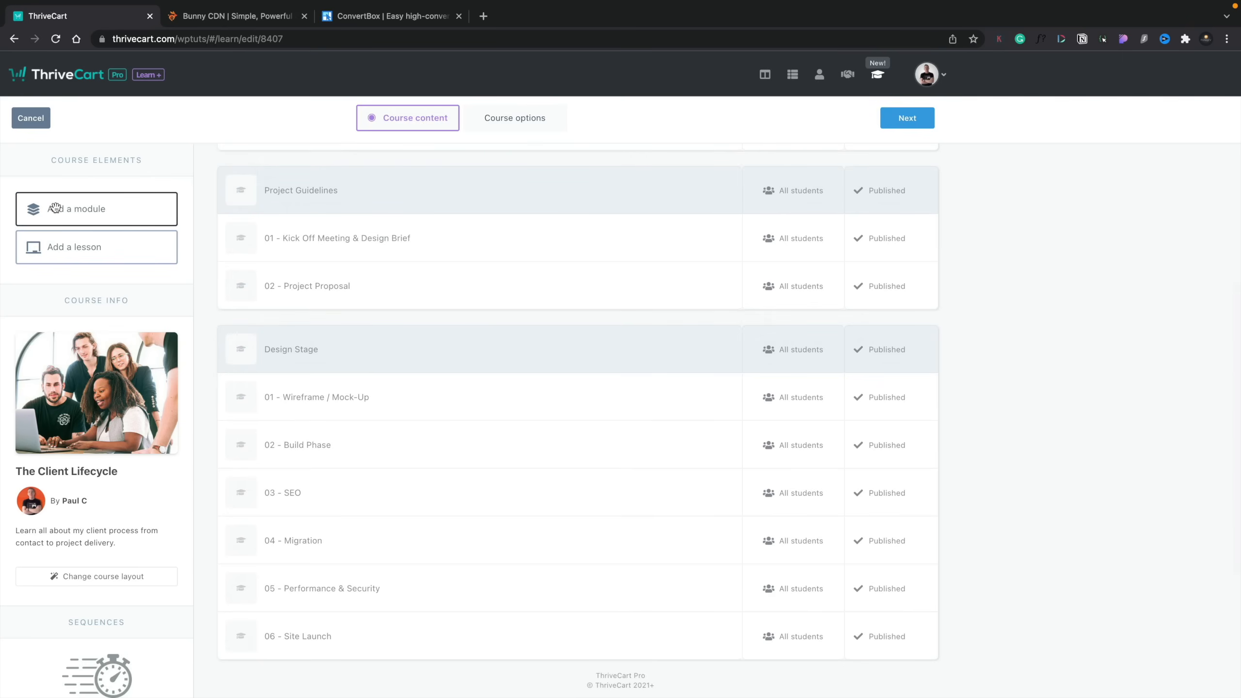
scroll(385, 308, "up", 10)
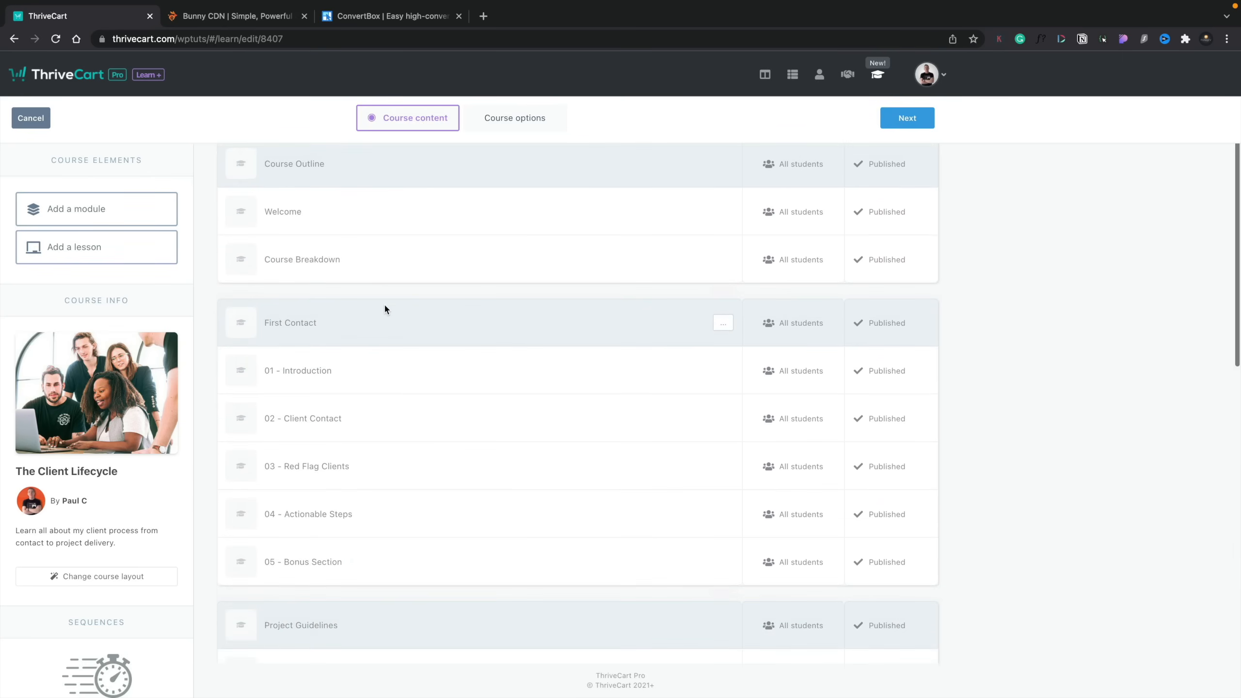
mouse_move(385, 308)
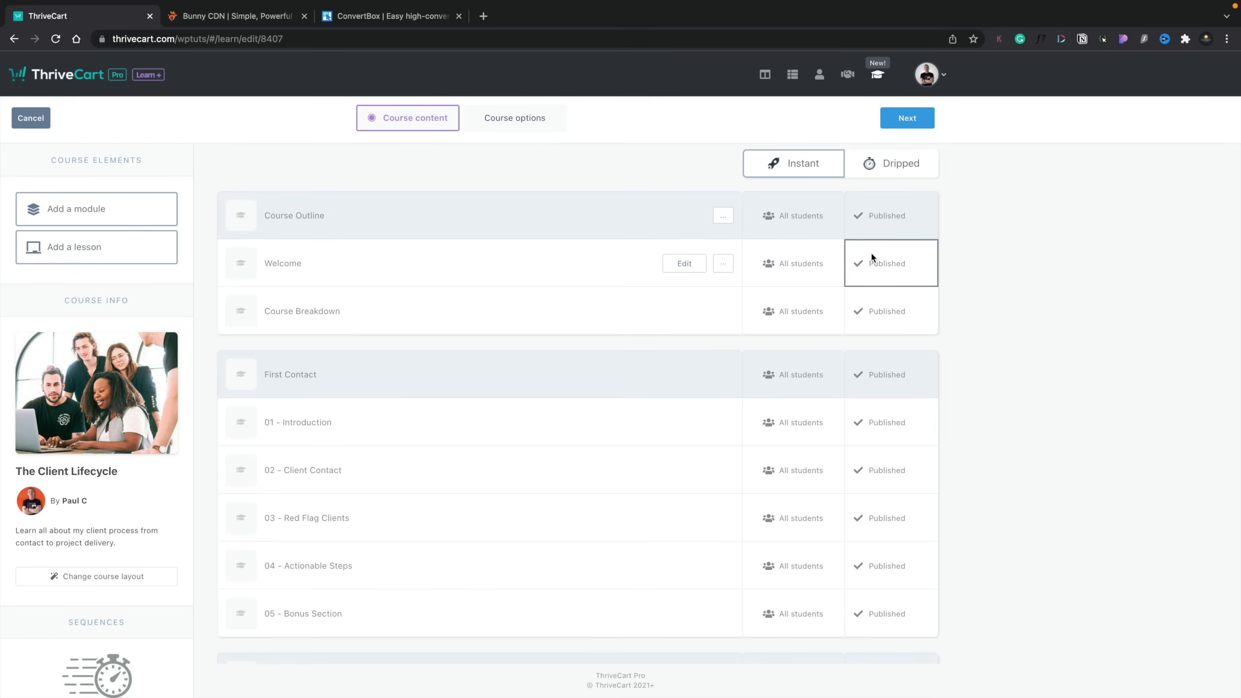
Step: Check the publishing and access timing options of the Course Outline module, leaving without saving
left_click(877, 223)
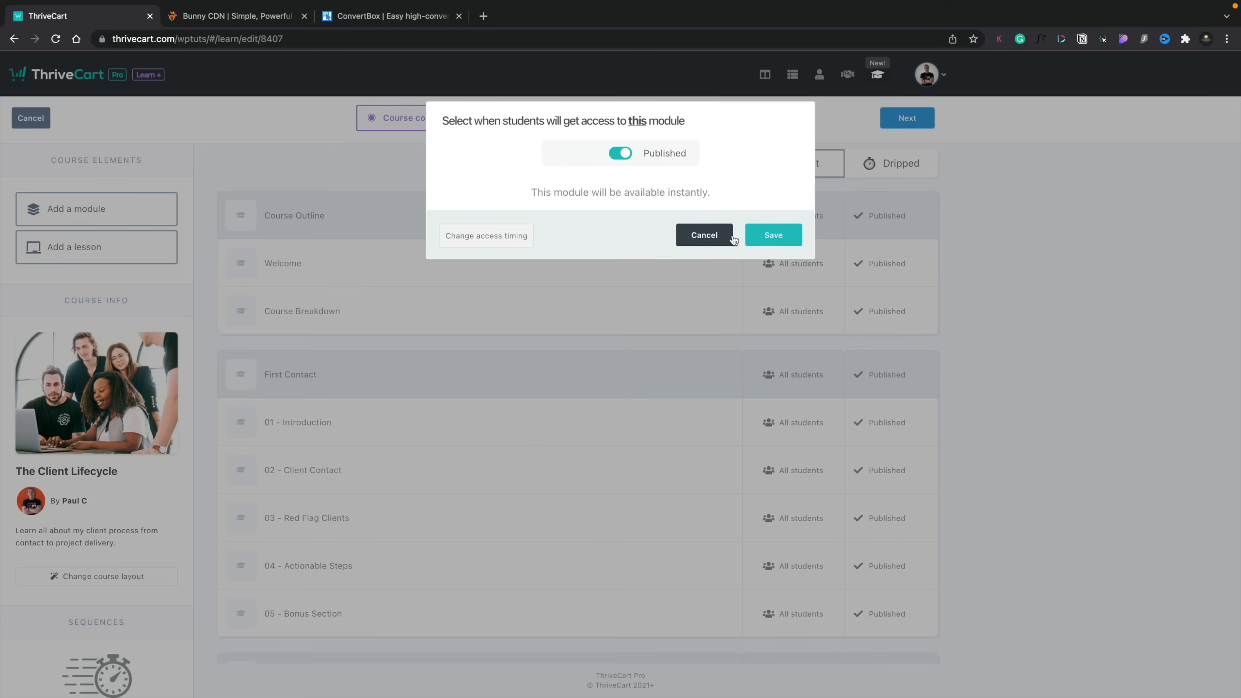
left_click(470, 238)
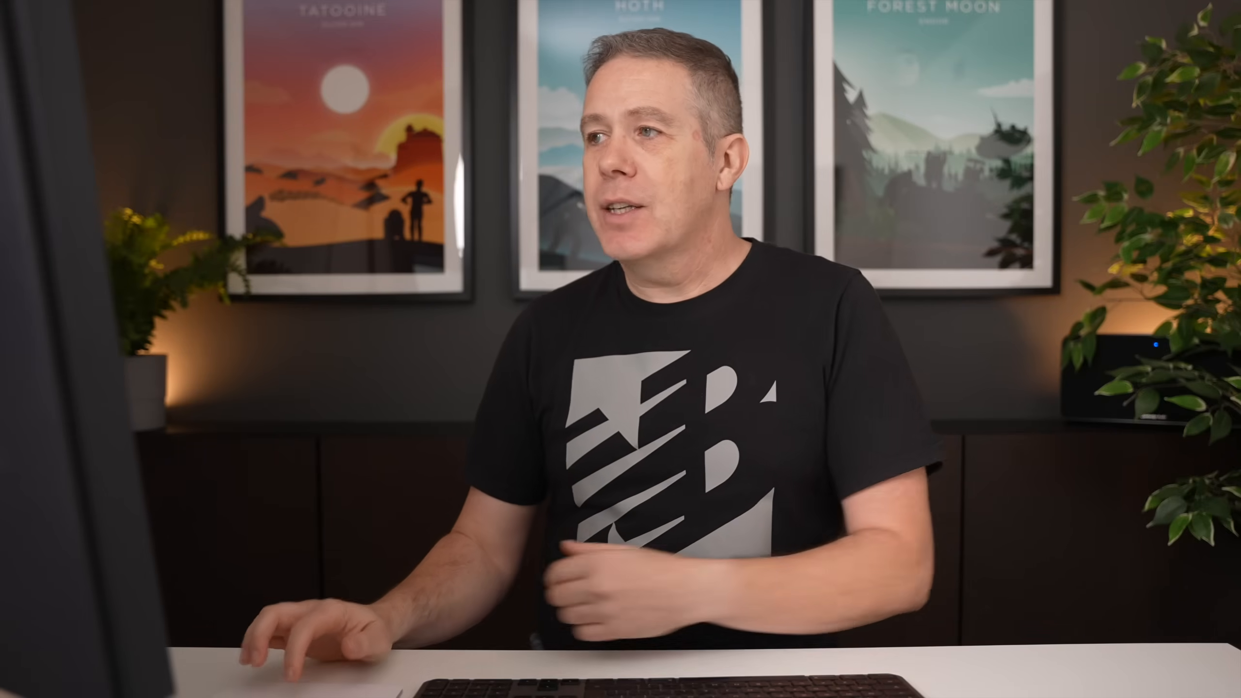
left_click(713, 233)
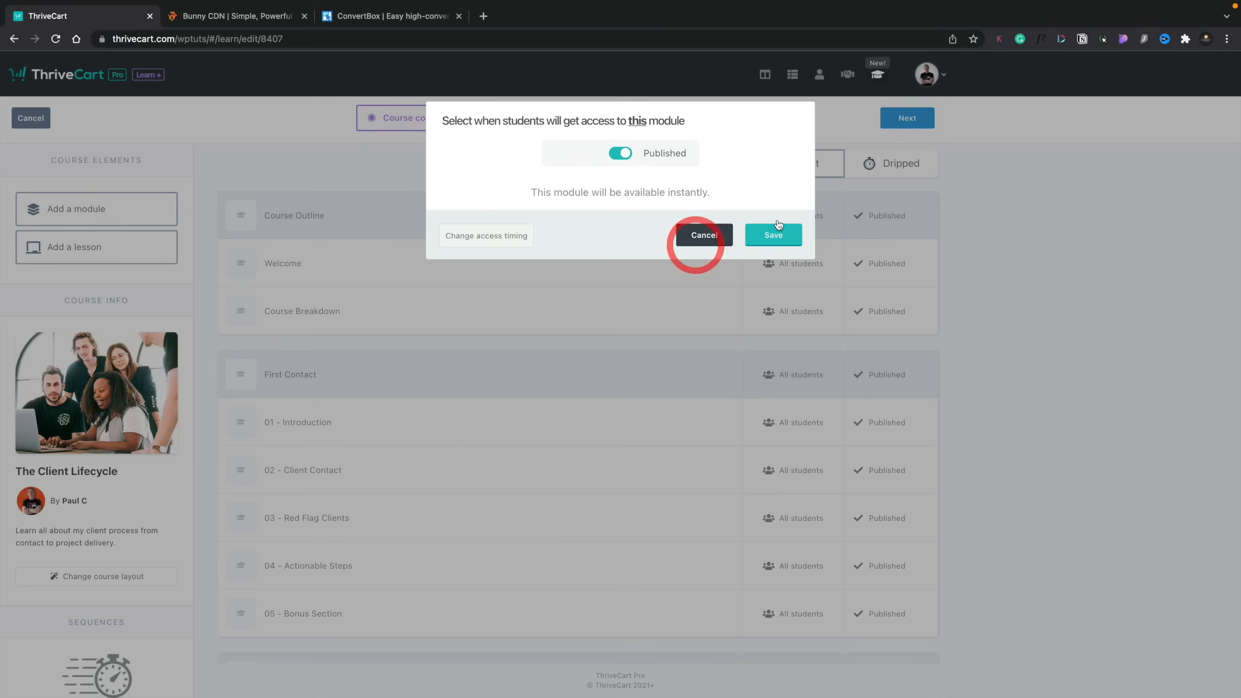
left_click(713, 233)
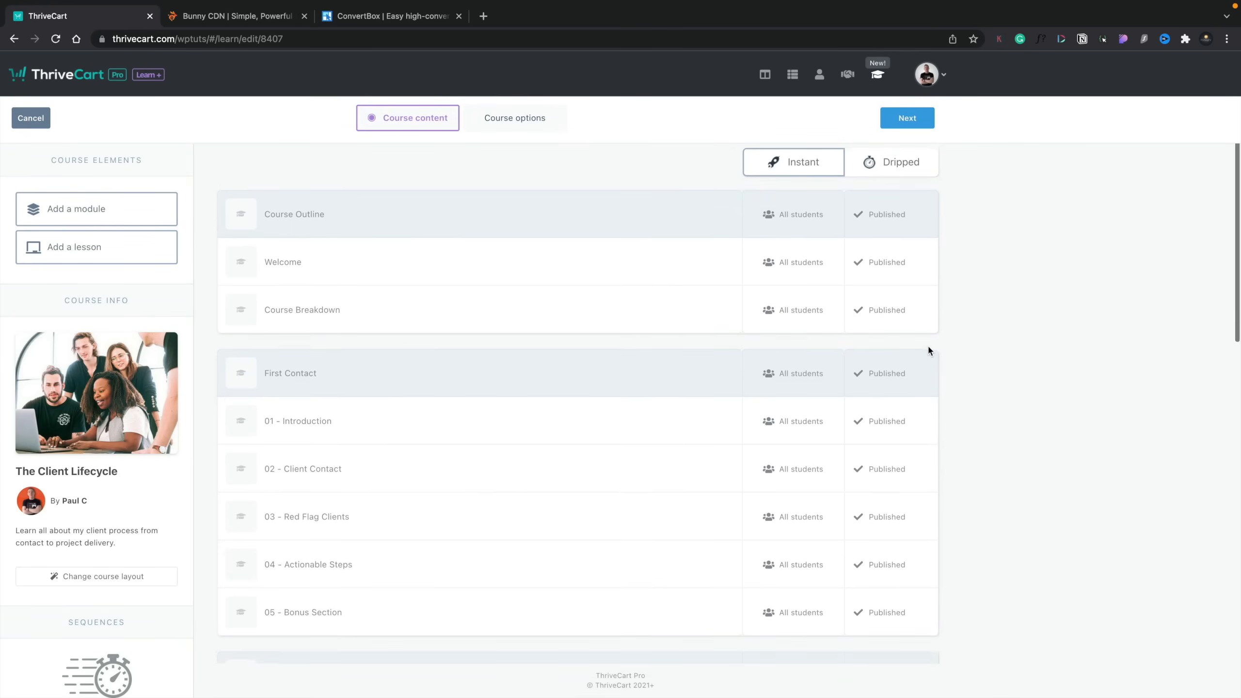
Step: Open the Welcome lesson in the editor and examine the available elements, course options and sidebar styling settings
scroll(927, 344, "down", 1)
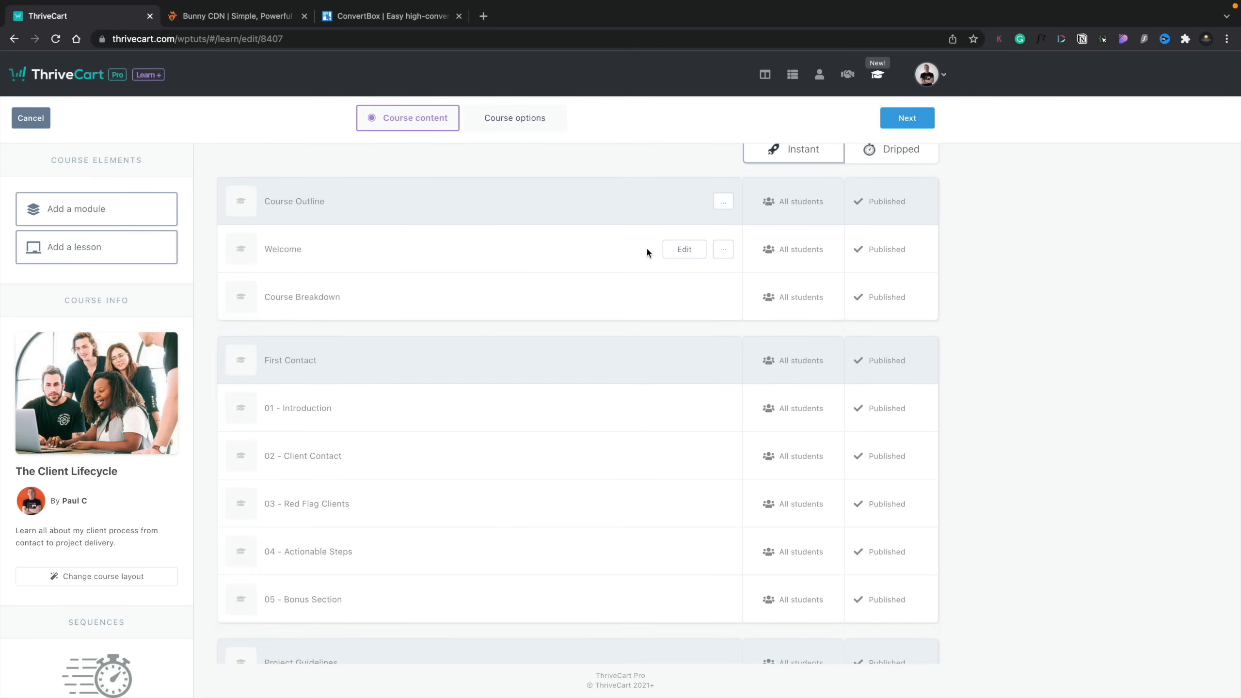
left_click(677, 251)
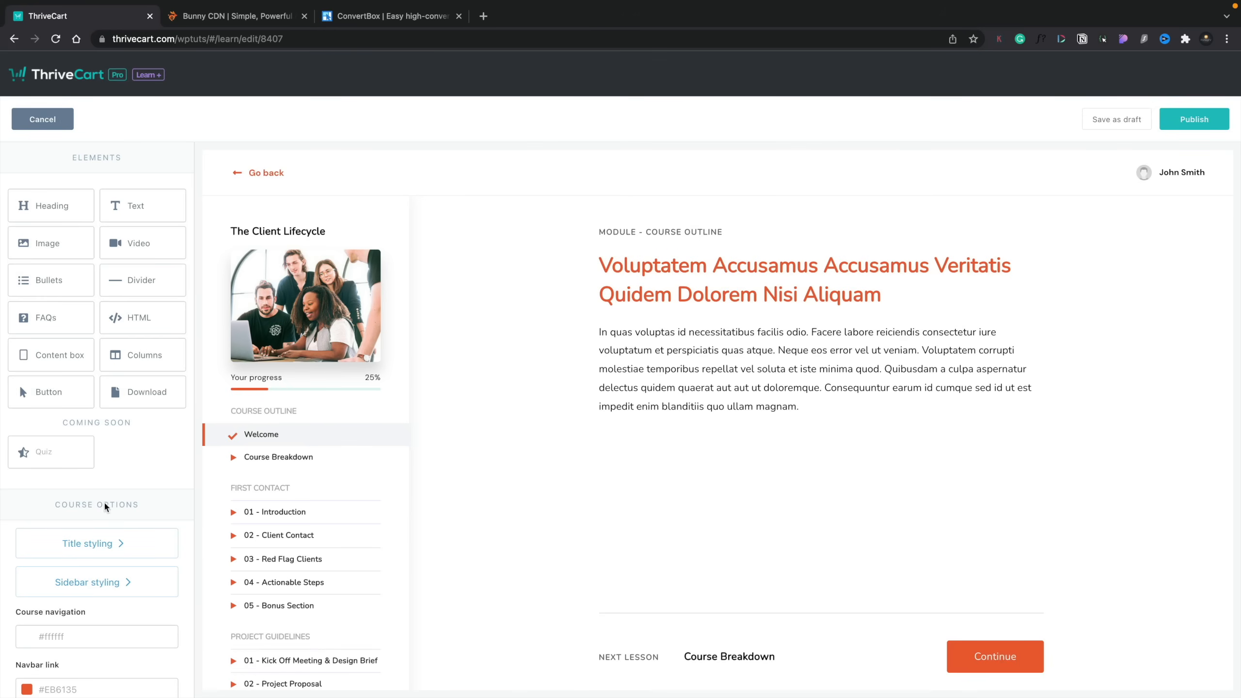
scroll(106, 567, "down", 4)
scroll(107, 571, "down", 4)
scroll(107, 571, "up", 5)
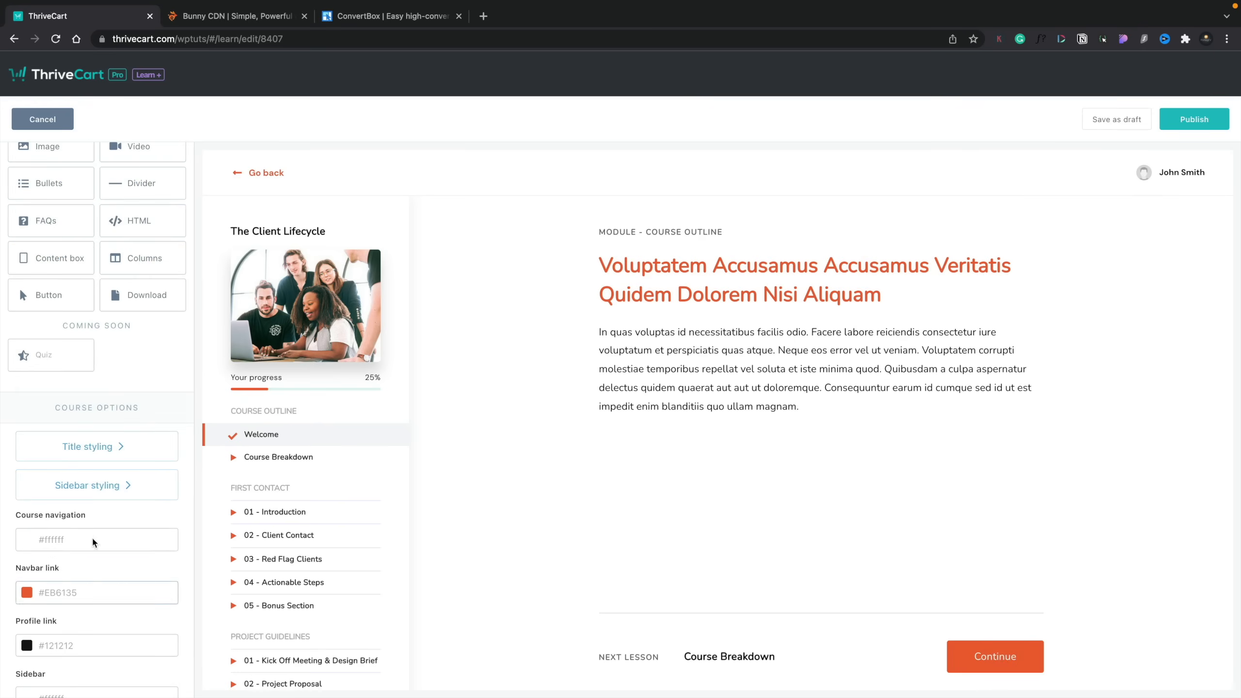
left_click(74, 486)
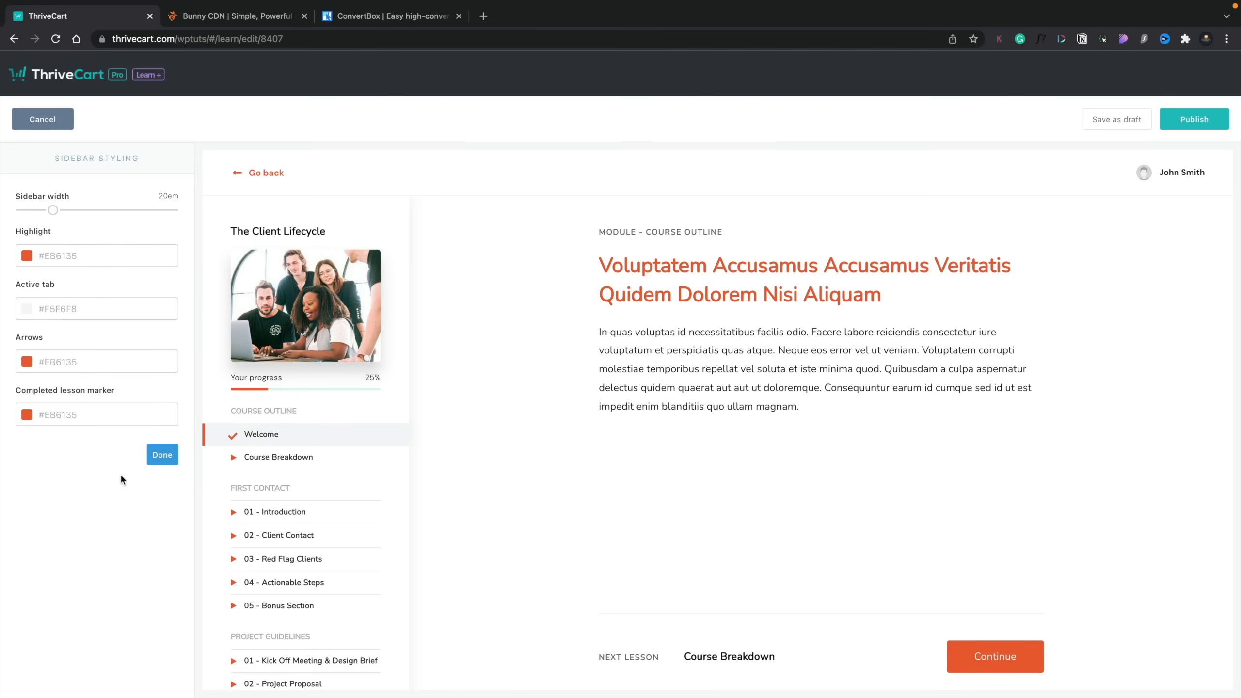
left_click(154, 456)
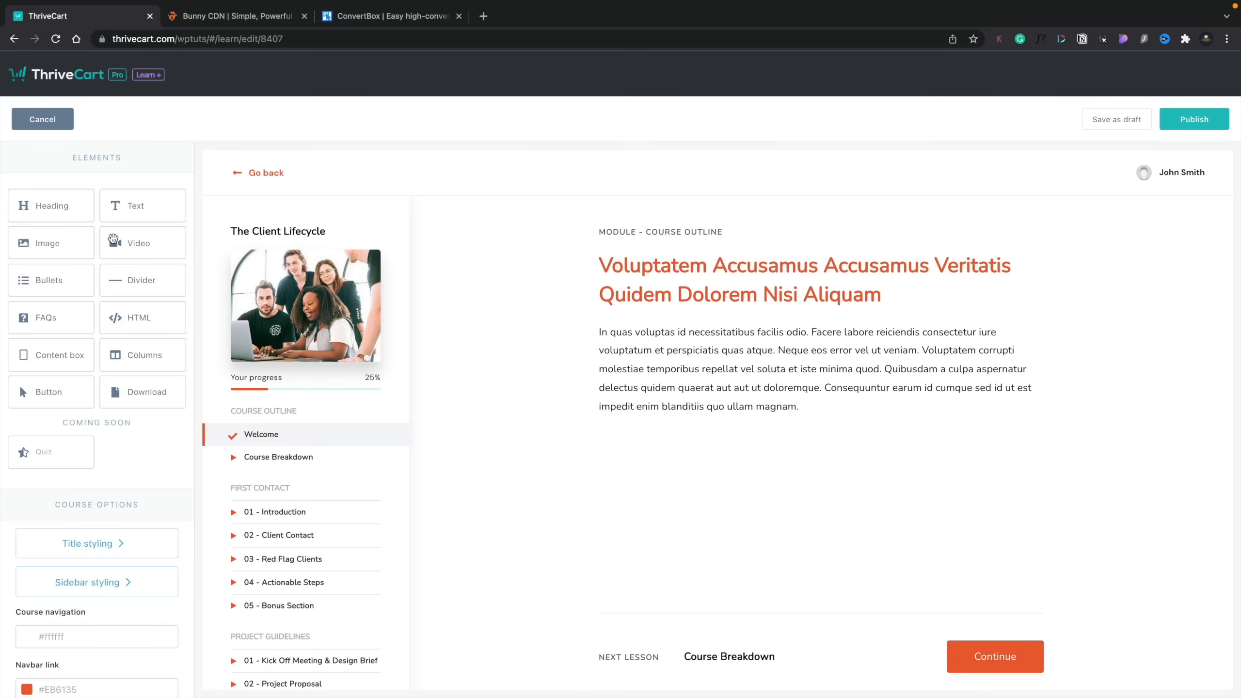
Step: Add a video element between the Welcome lesson's title and text, with its video size at 100 and the embed code empty
left_click_drag(605, 408, 703, 317)
left_click(711, 373)
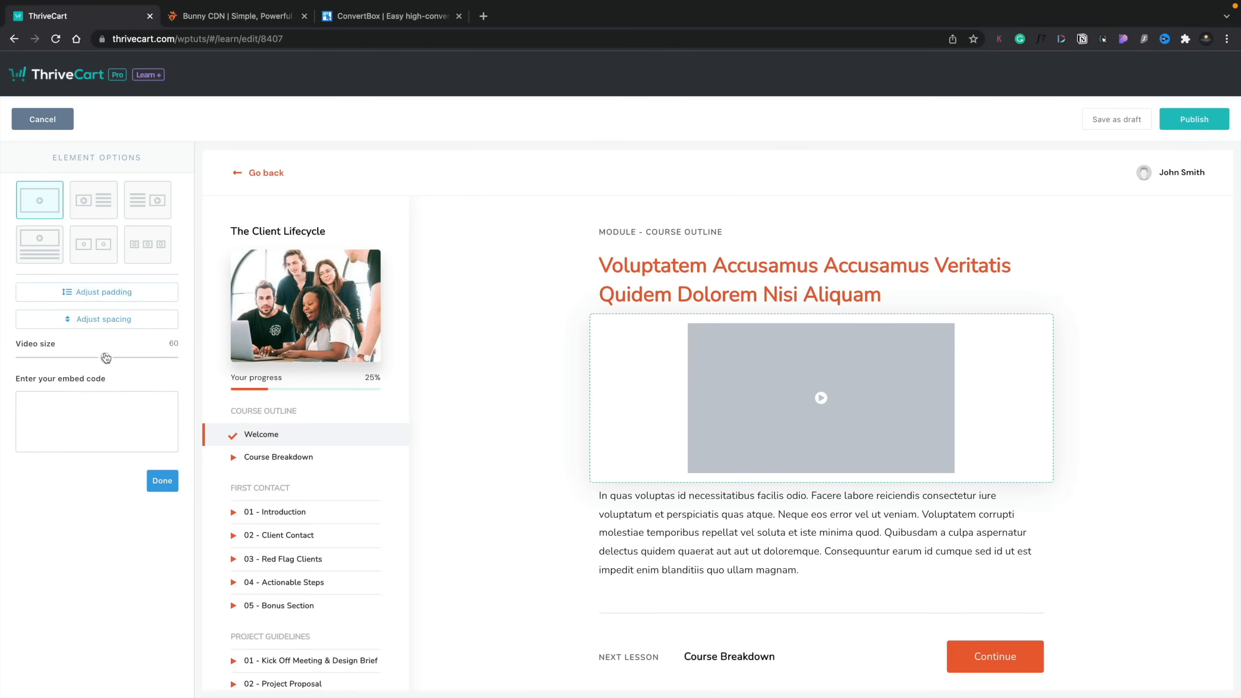
left_click_drag(105, 357, 173, 357)
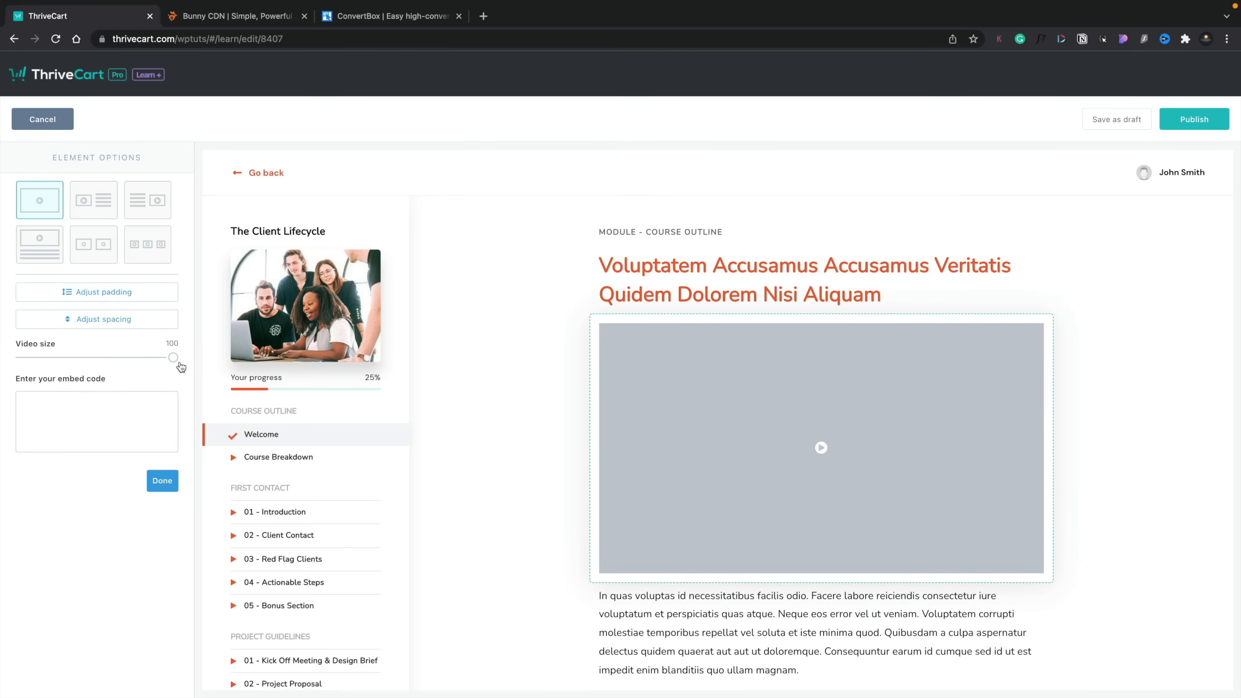
left_click(83, 418)
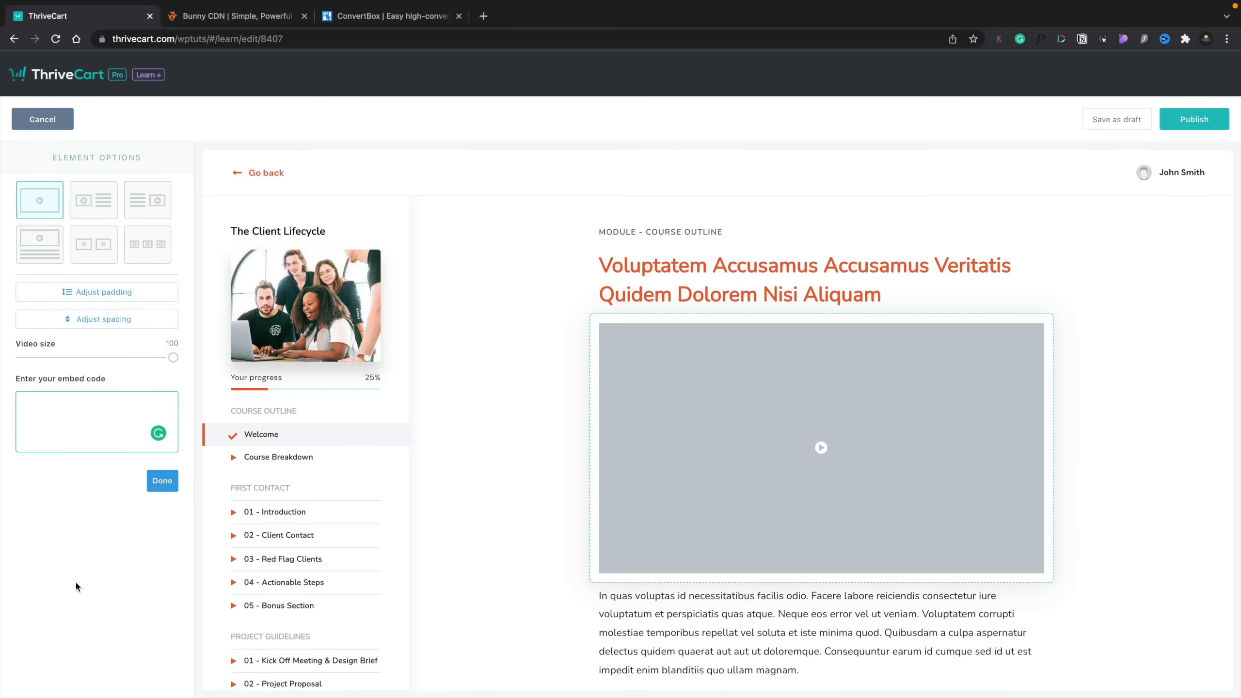
left_click(162, 480)
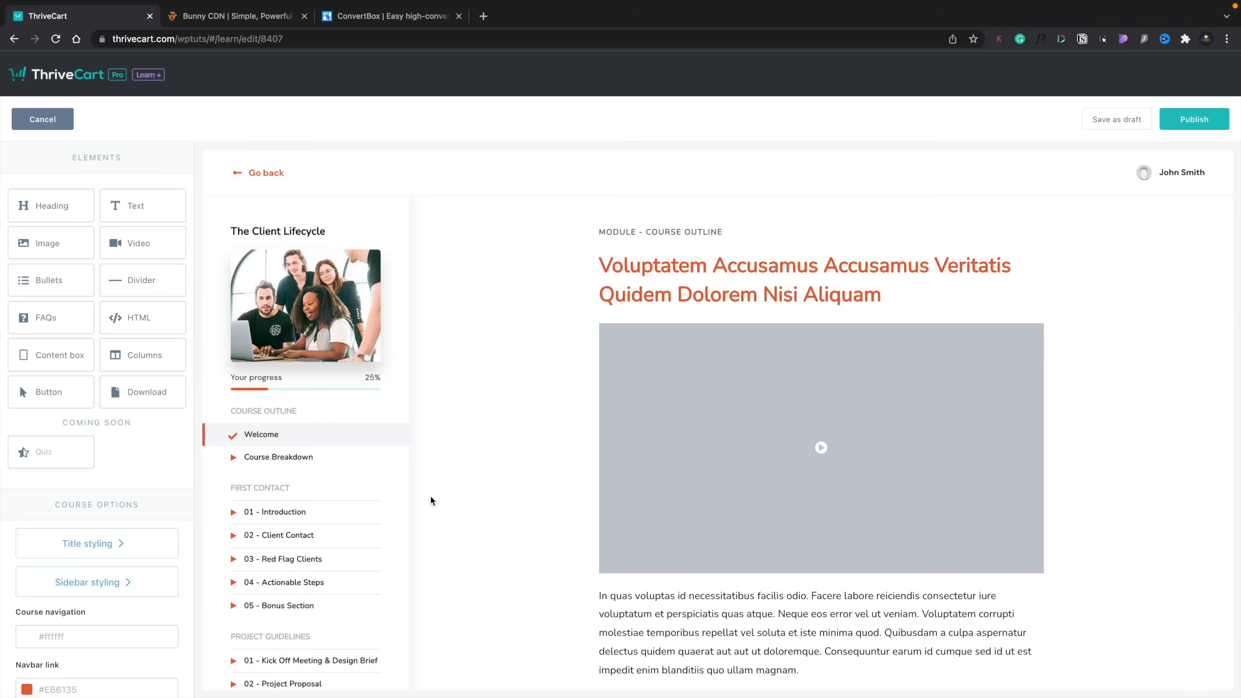
Step: Add a download element below the Welcome lesson's text, view its options, and delete it from the page
scroll(430, 496, "down", 7)
left_click_drag(143, 392, 741, 388)
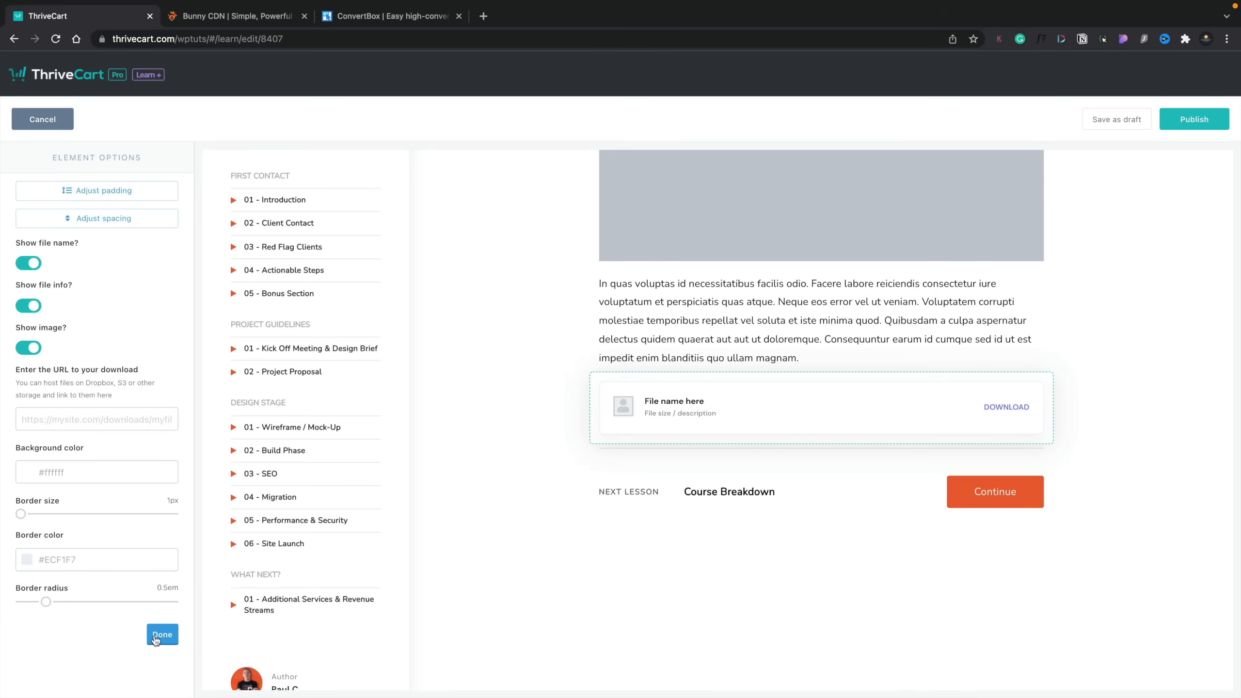
left_click(161, 635)
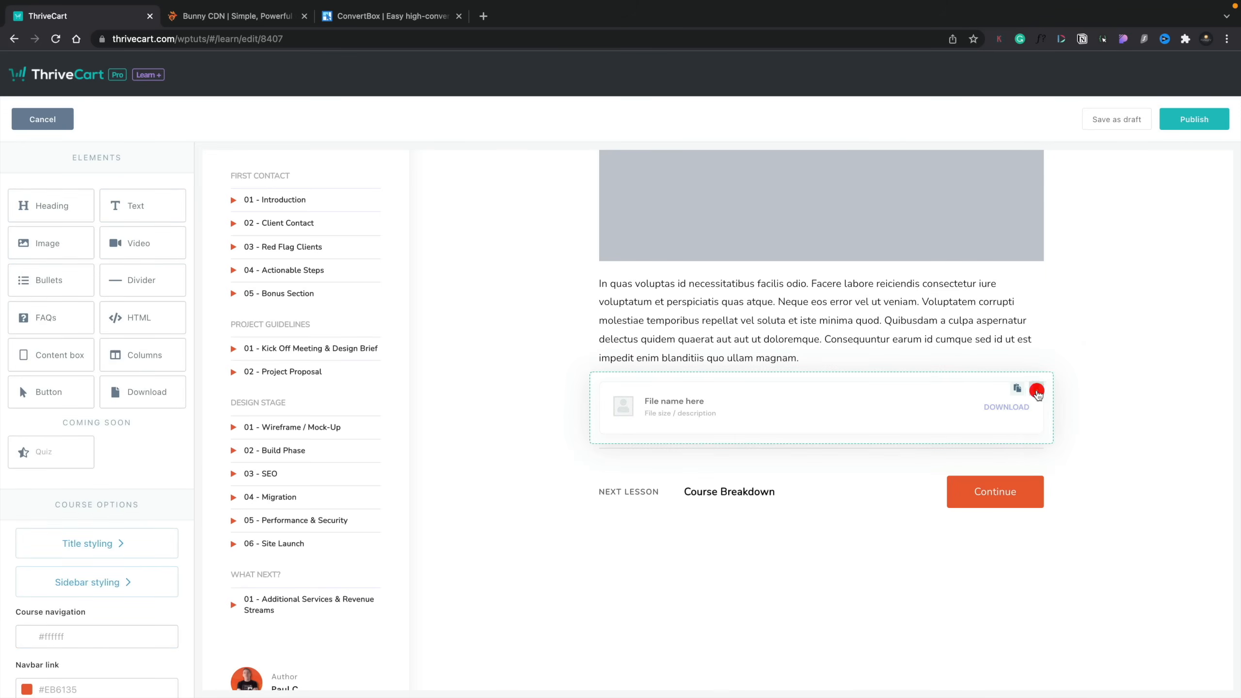
left_click(1036, 389)
left_click(757, 190)
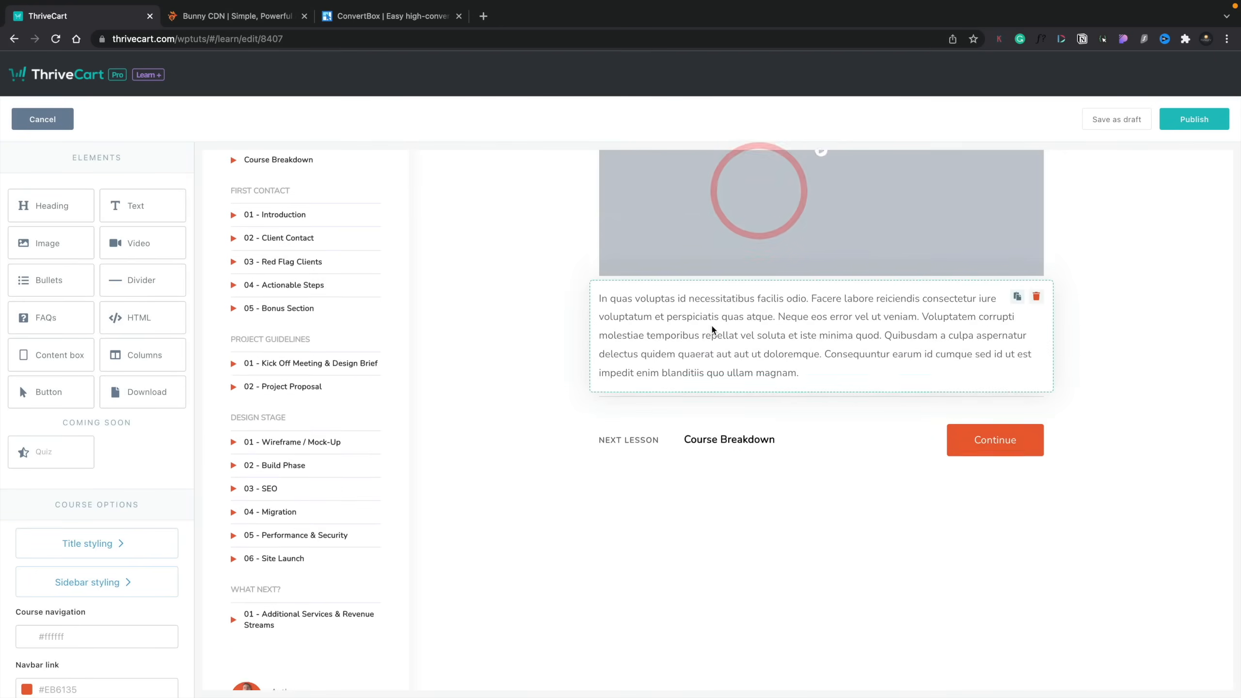
Step: Delete the video element above the Welcome lesson's text
scroll(711, 328, "up", 5)
left_click(1037, 332)
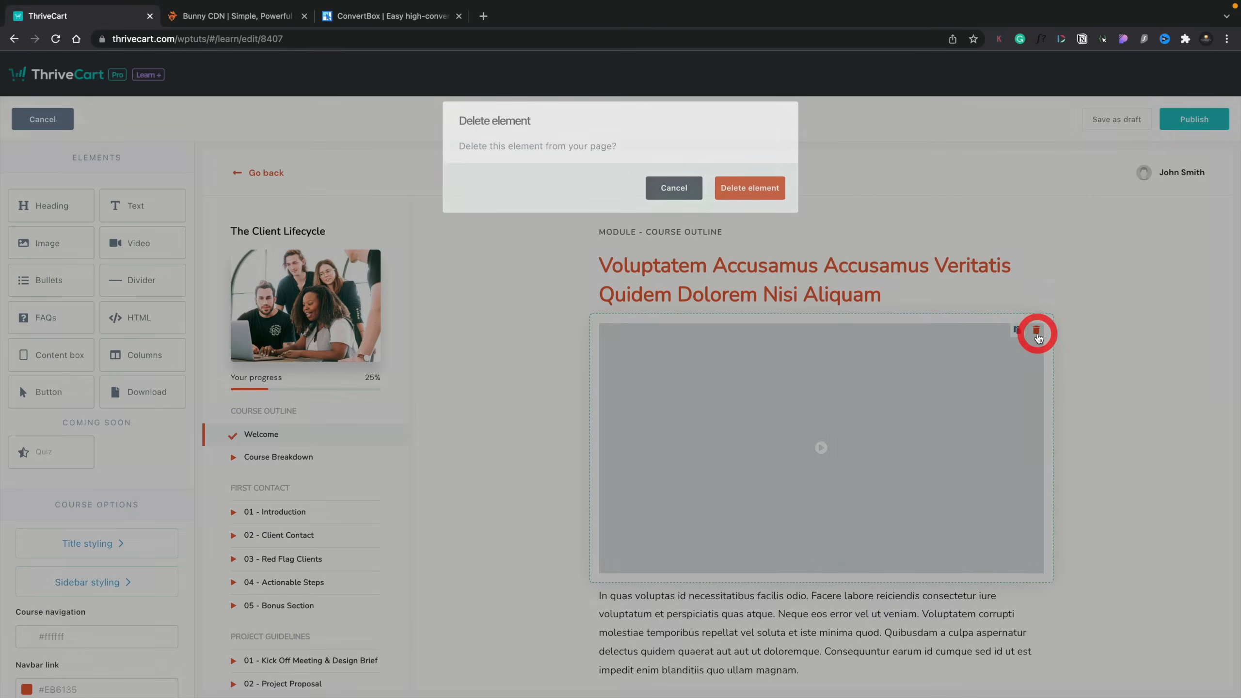
left_click(750, 187)
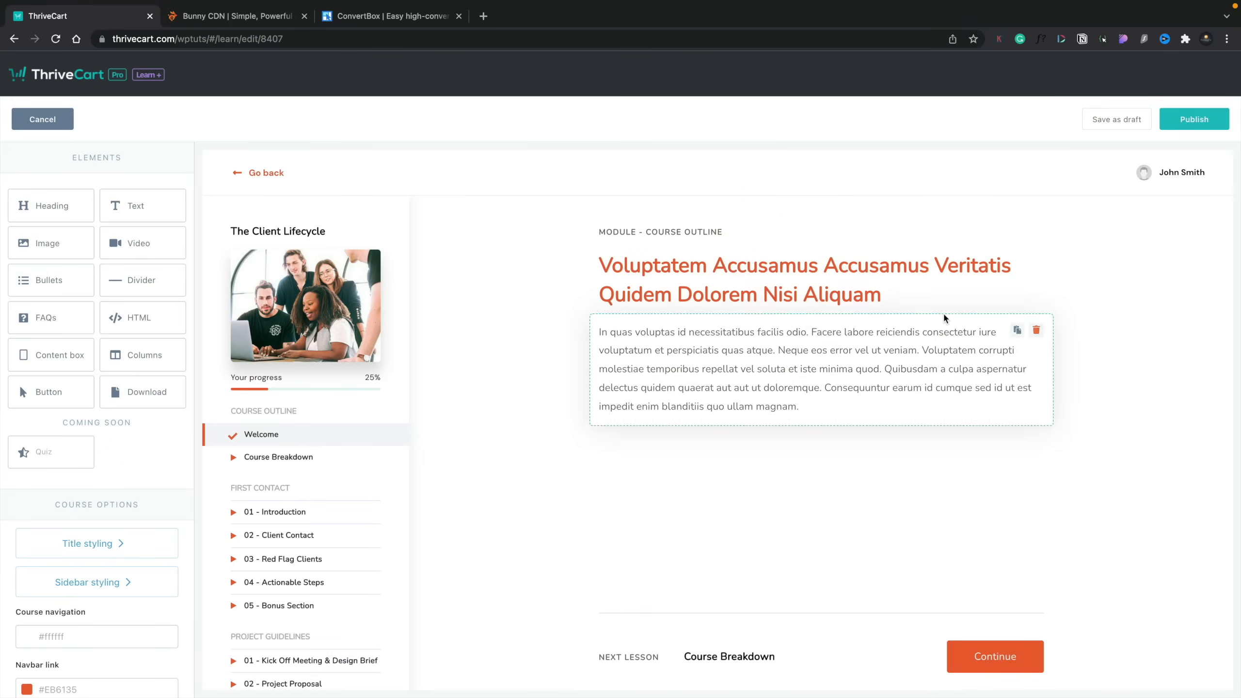